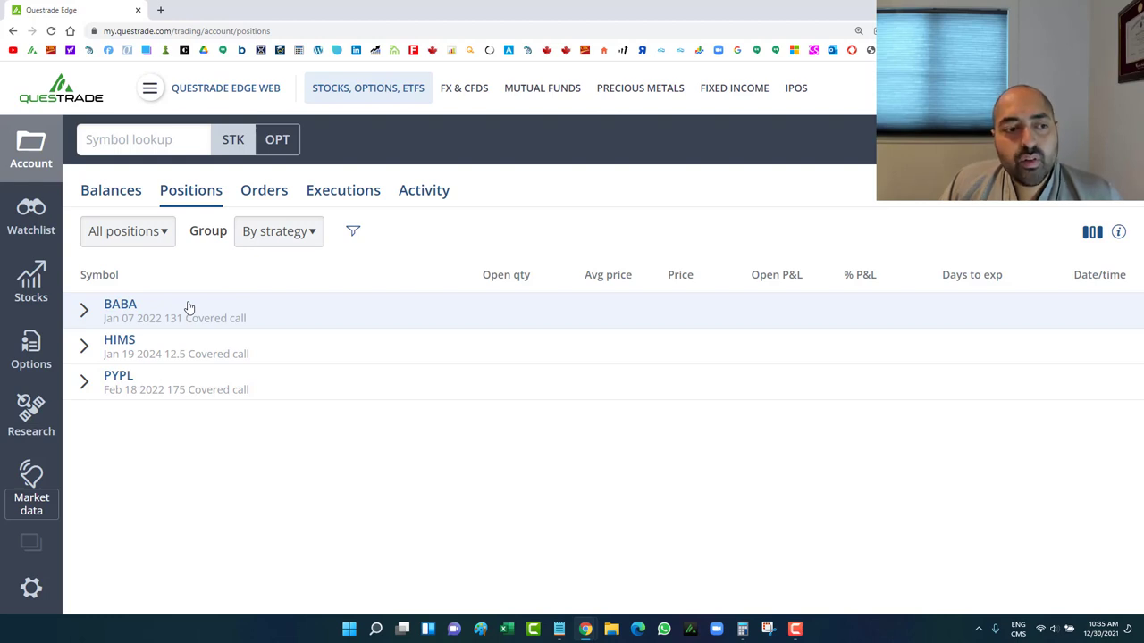
Step: Expand the BABA covered call position and check its open cost entry in the Trade log workbook in Excel
left_click(192, 315)
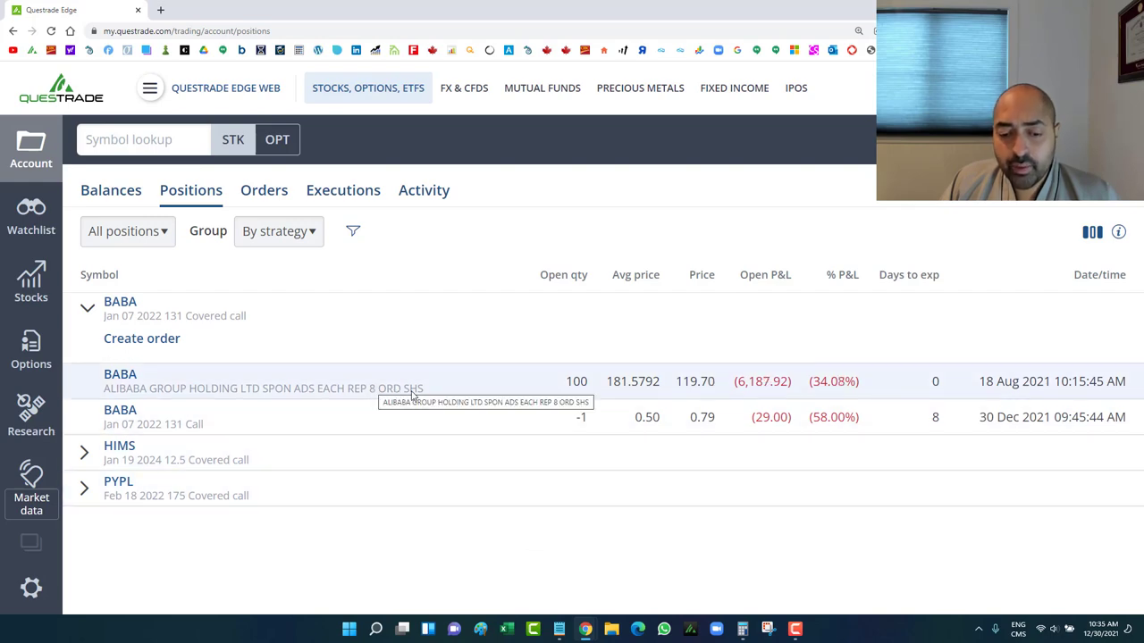
left_click(507, 630)
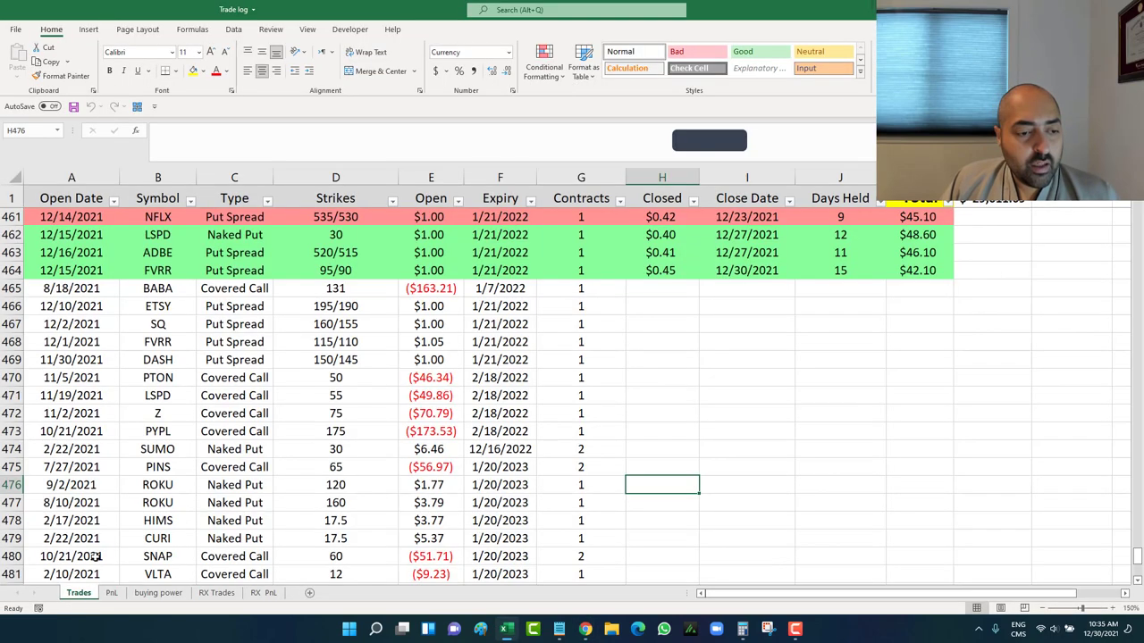
left_click(438, 288)
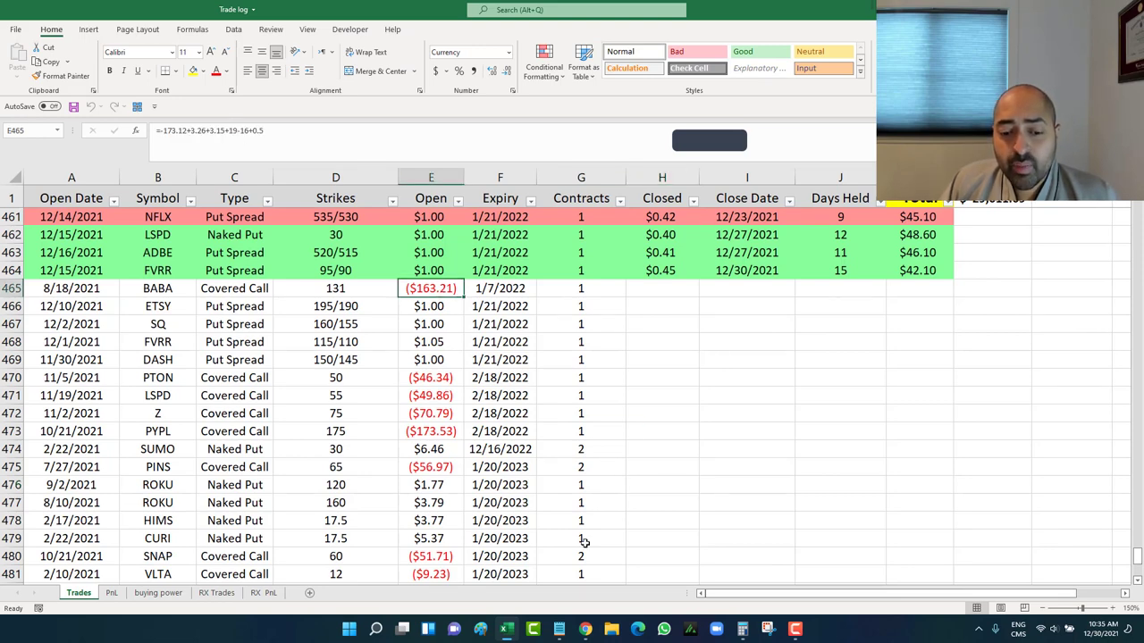
Step: Switch back to Questrade in the browser and list the account's executed orders filtered by the symbol baba
mouse_move(585, 625)
left_click(614, 575)
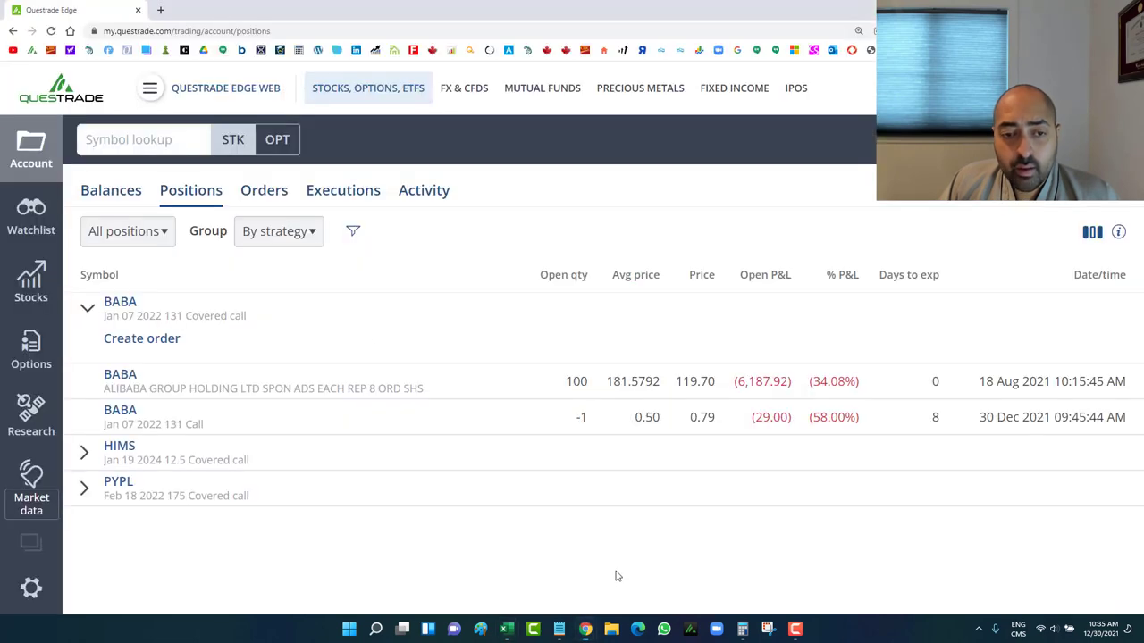
left_click(257, 195)
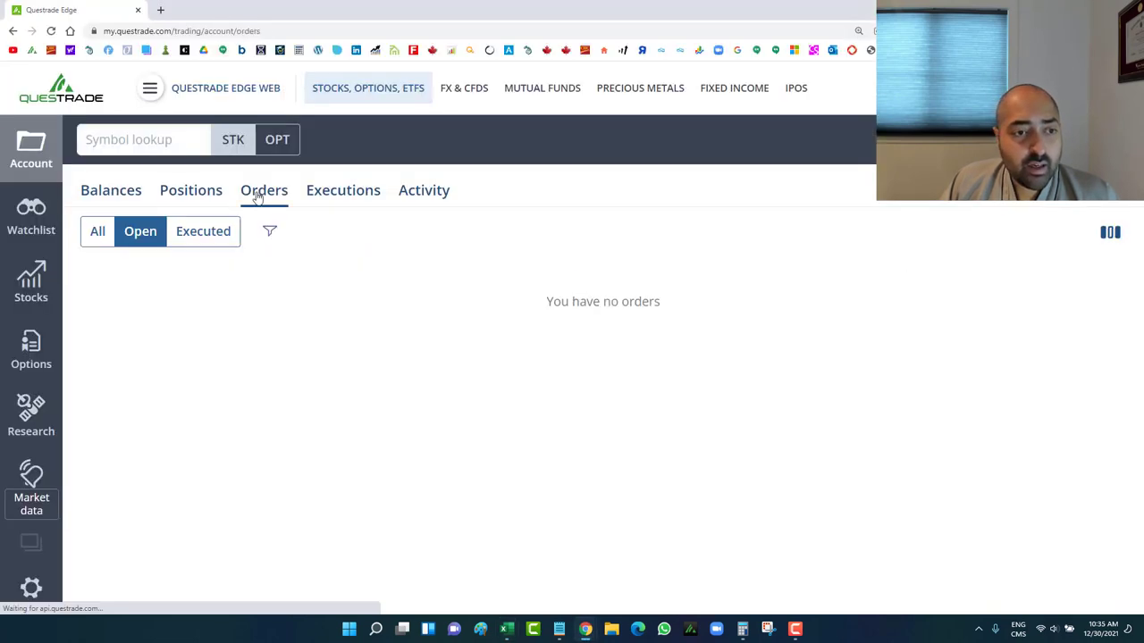
left_click(209, 228)
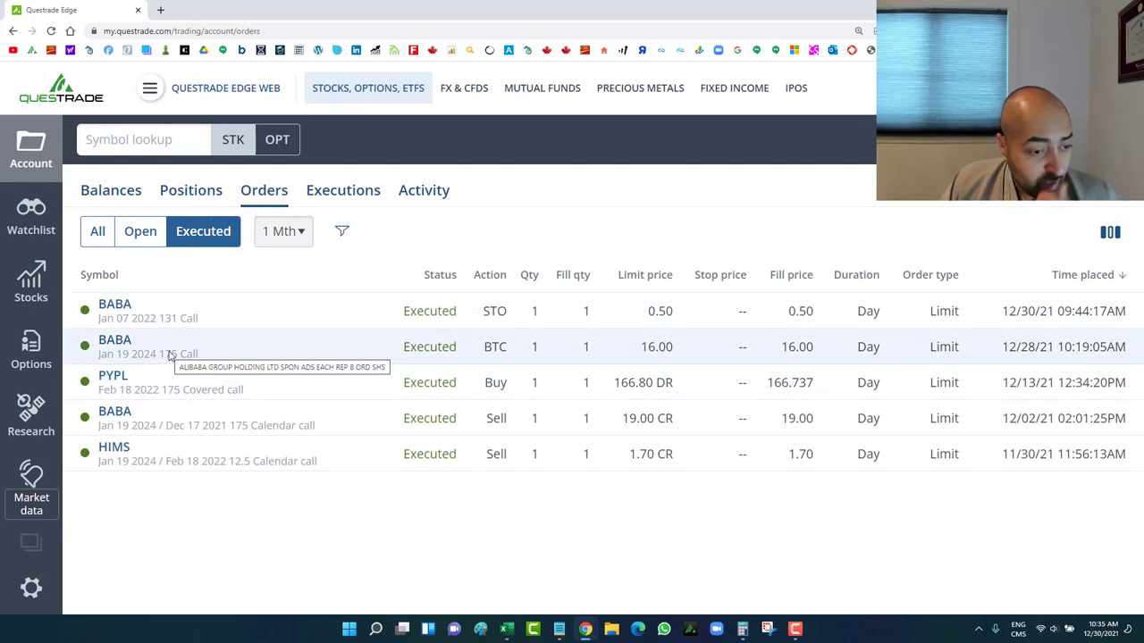
left_click(341, 231)
left_click(412, 235)
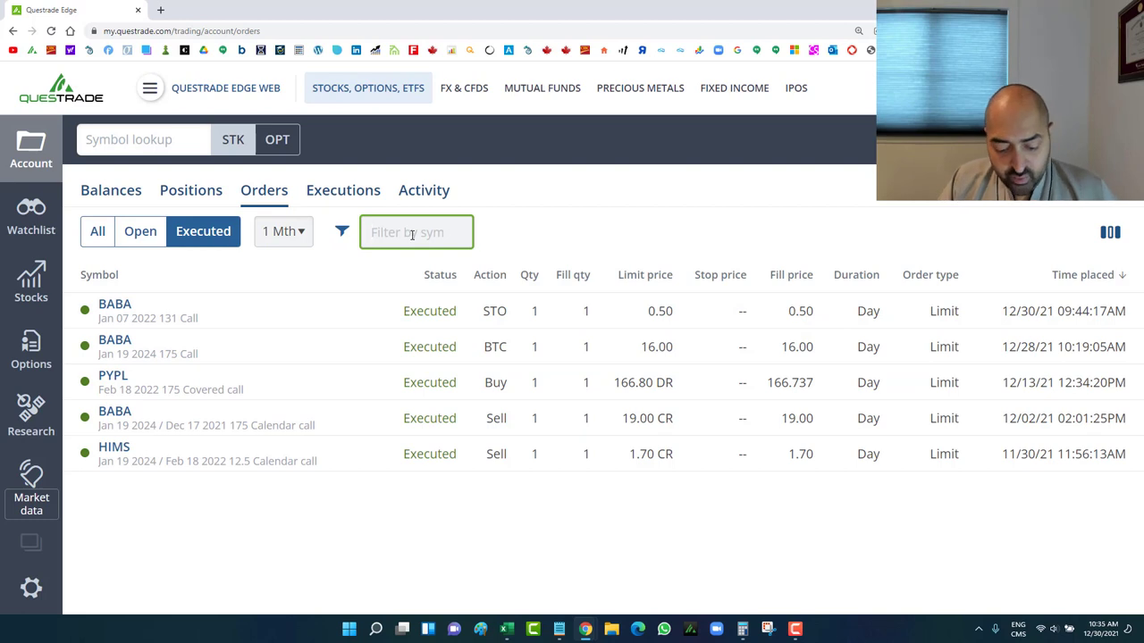
type("baba")
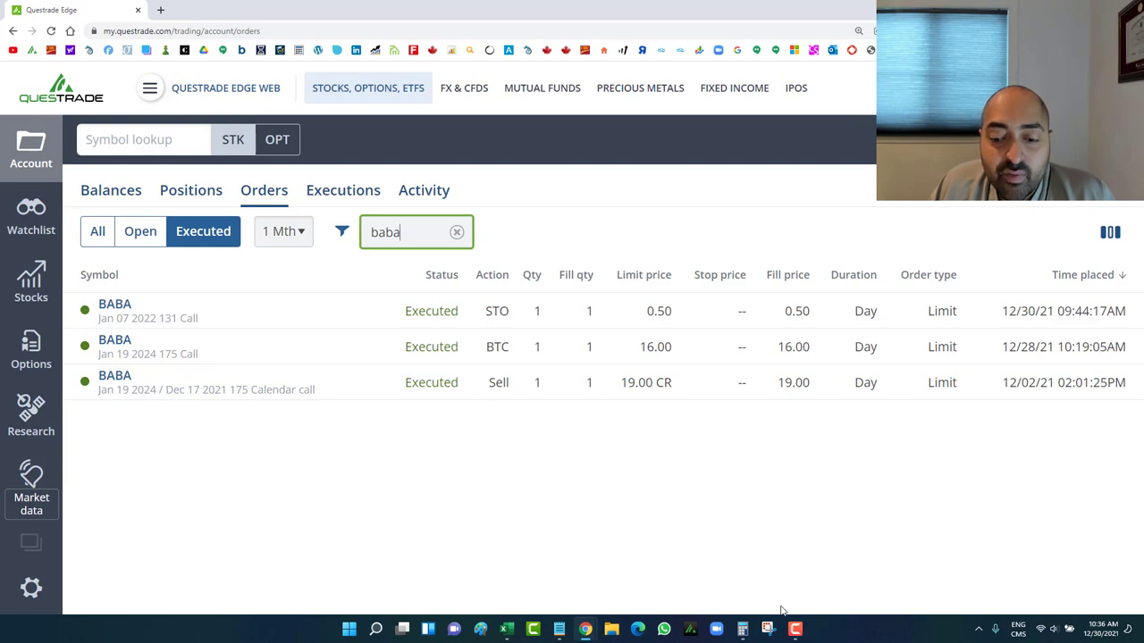
Step: Calculate 19 ÷ 175 in Calculator, divide the result by 2, and close the calculator
left_click(742, 630)
left_click(846, 313)
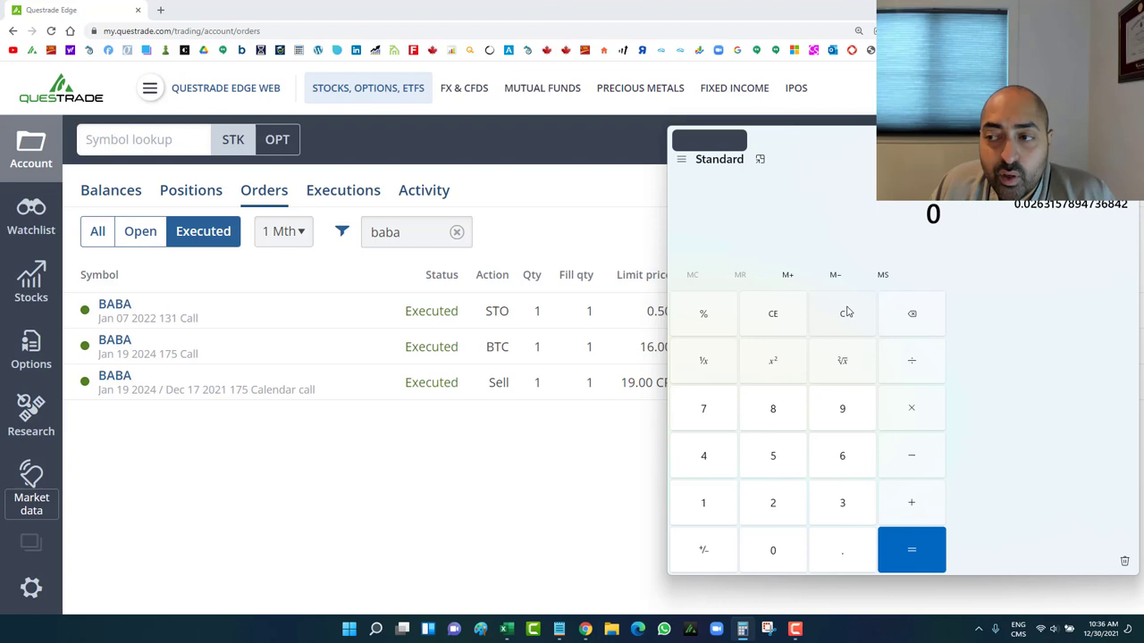
type("19")
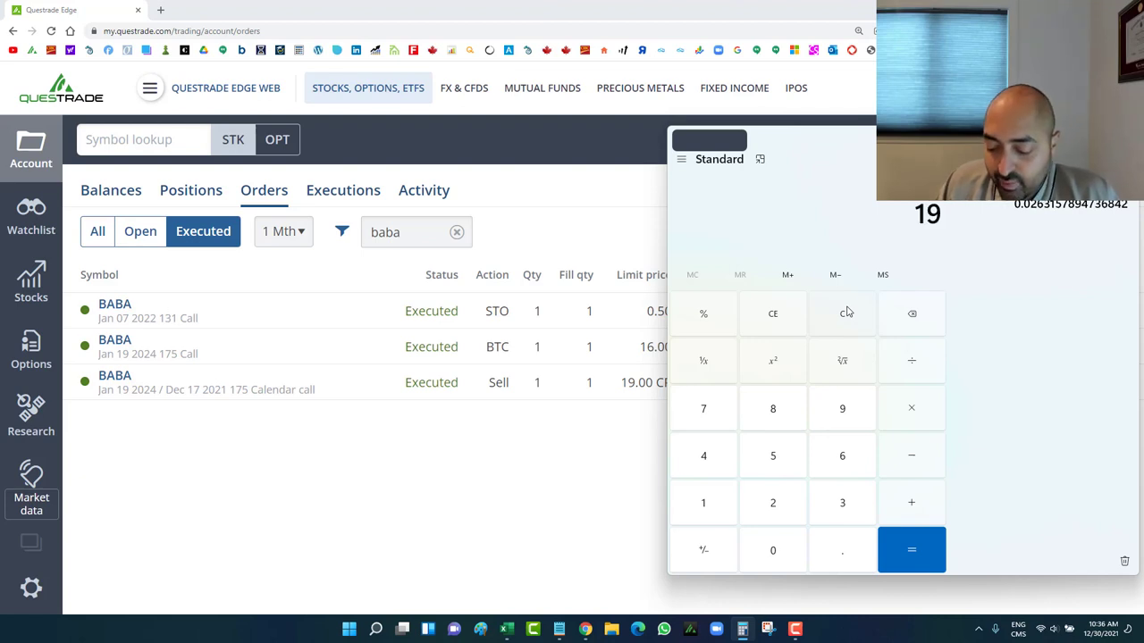
type("/175")
key("Return")
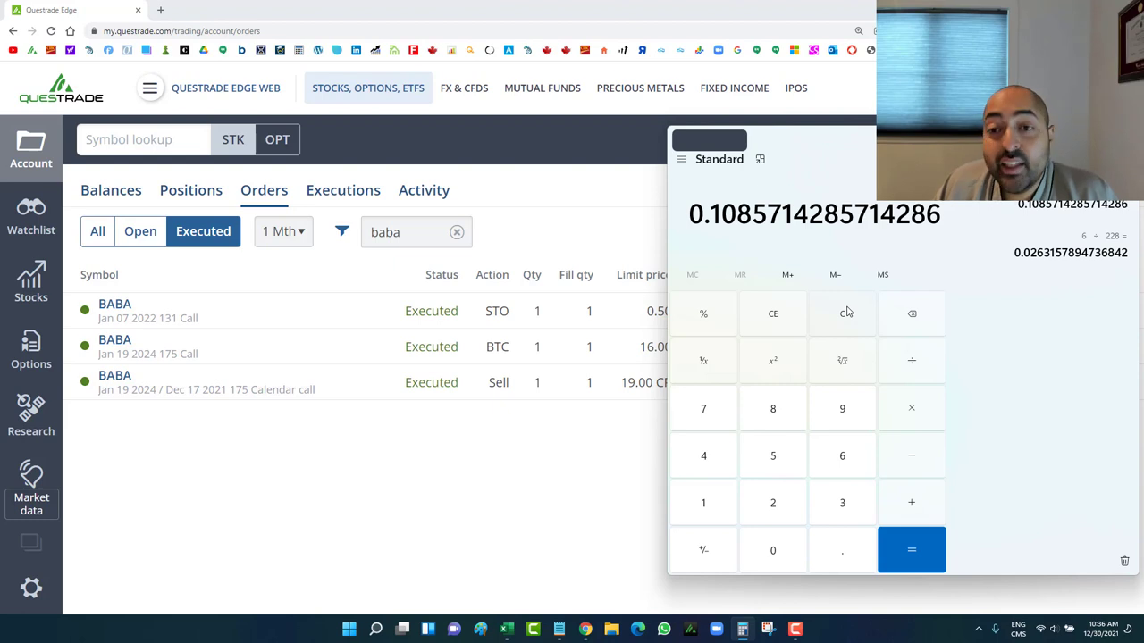
type("/2")
key("Return")
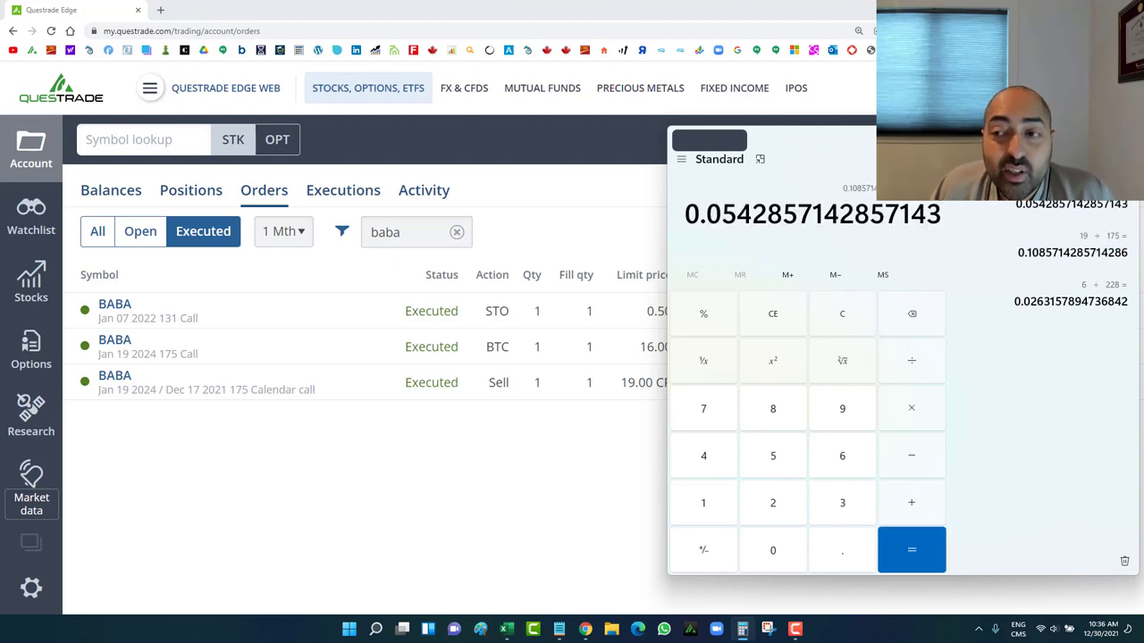
left_click_drag(804, 137, 692, 127)
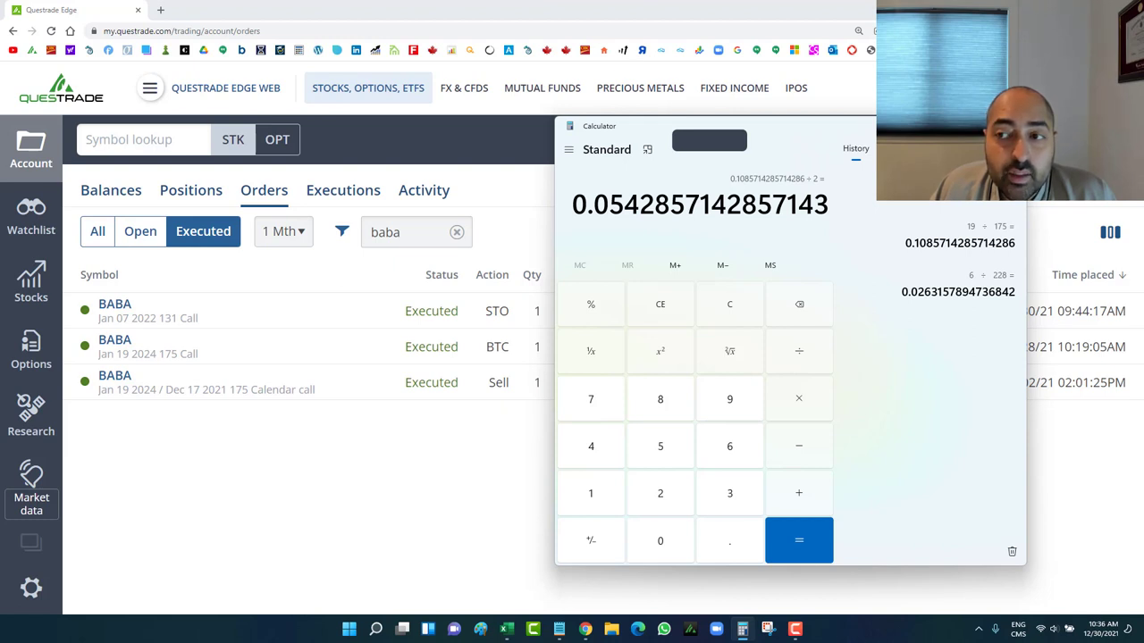
left_click(924, 125)
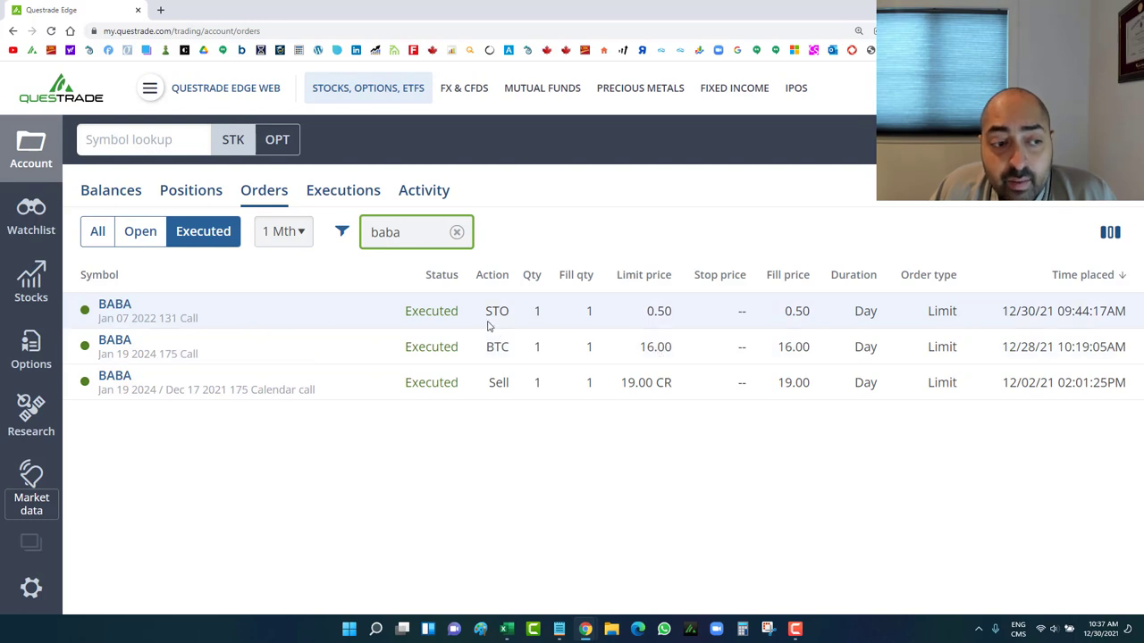
Step: View the BABA stock quote and return to the account's executed BABA orders
left_click(147, 139)
left_click(157, 210)
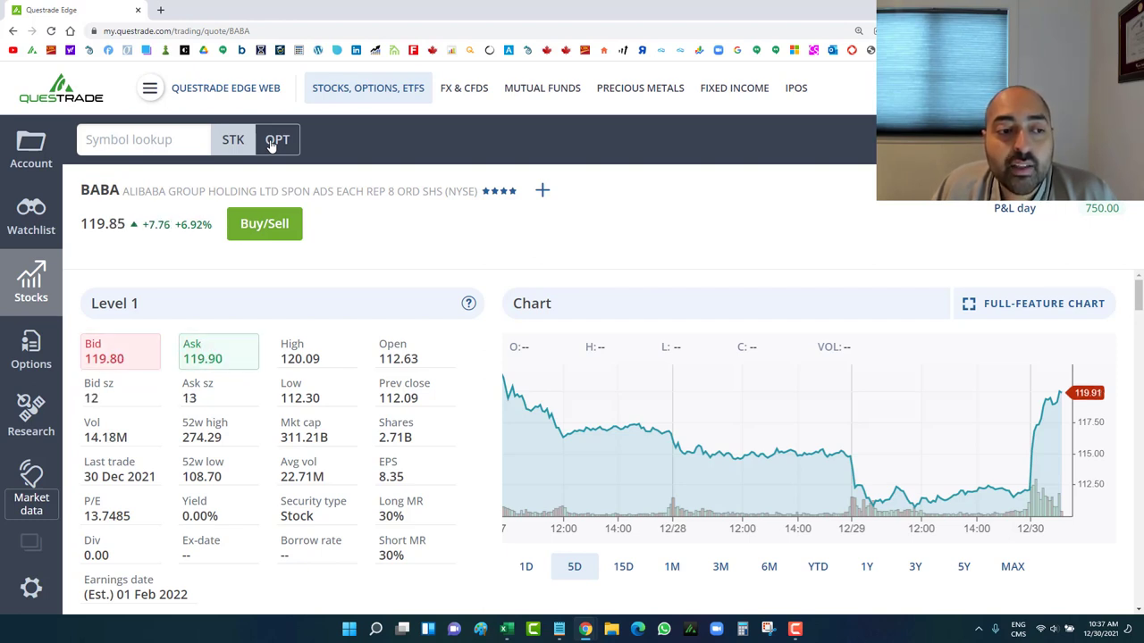
left_click(31, 150)
left_click(185, 140)
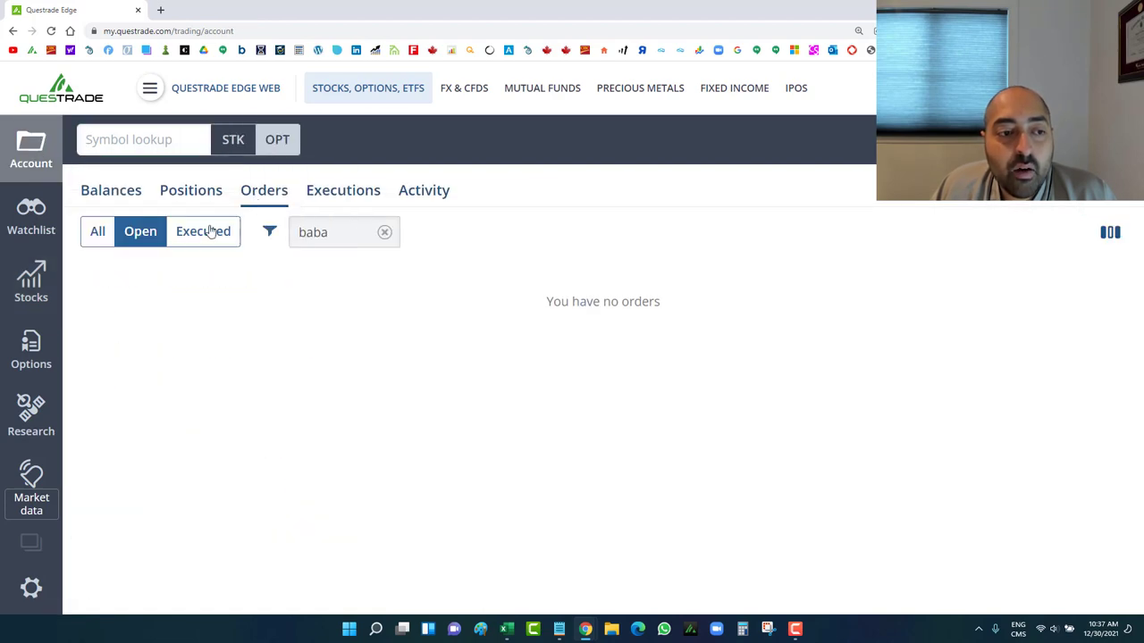
left_click(207, 230)
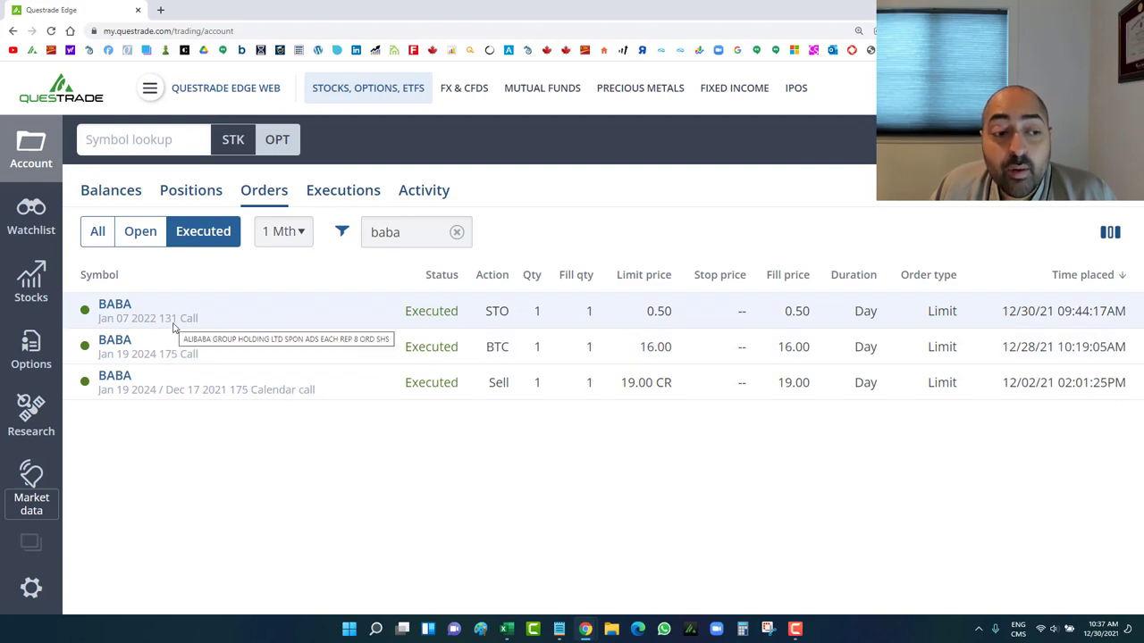
Step: Review the BABA open cost formula in the Excel Trade log and return to the executed orders in Questrade
left_click(506, 630)
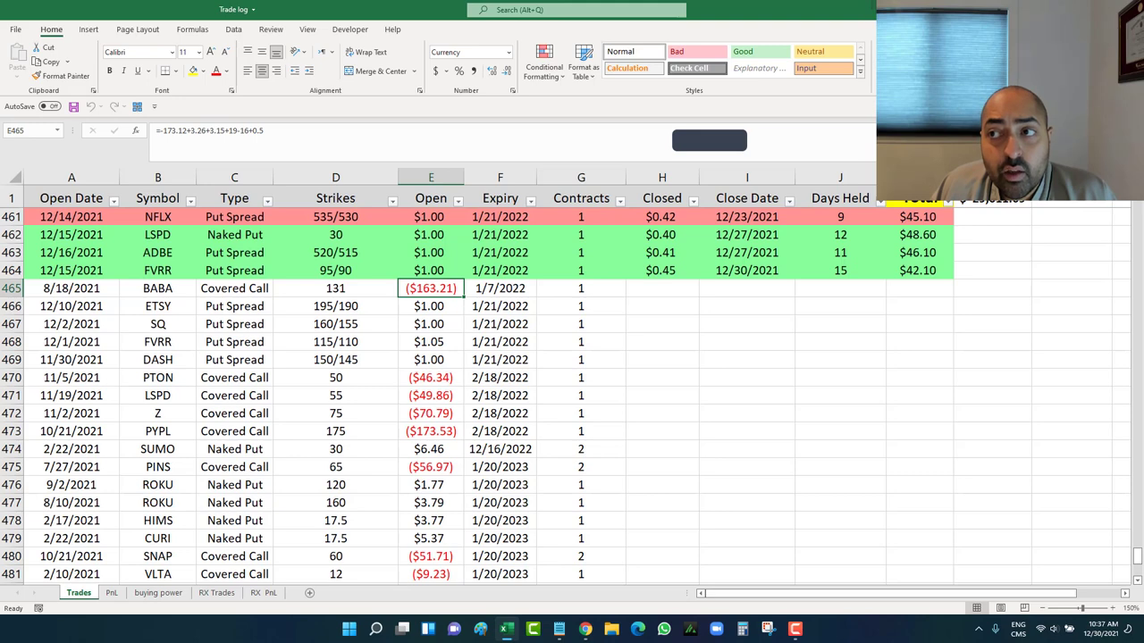
key("alt+Tab")
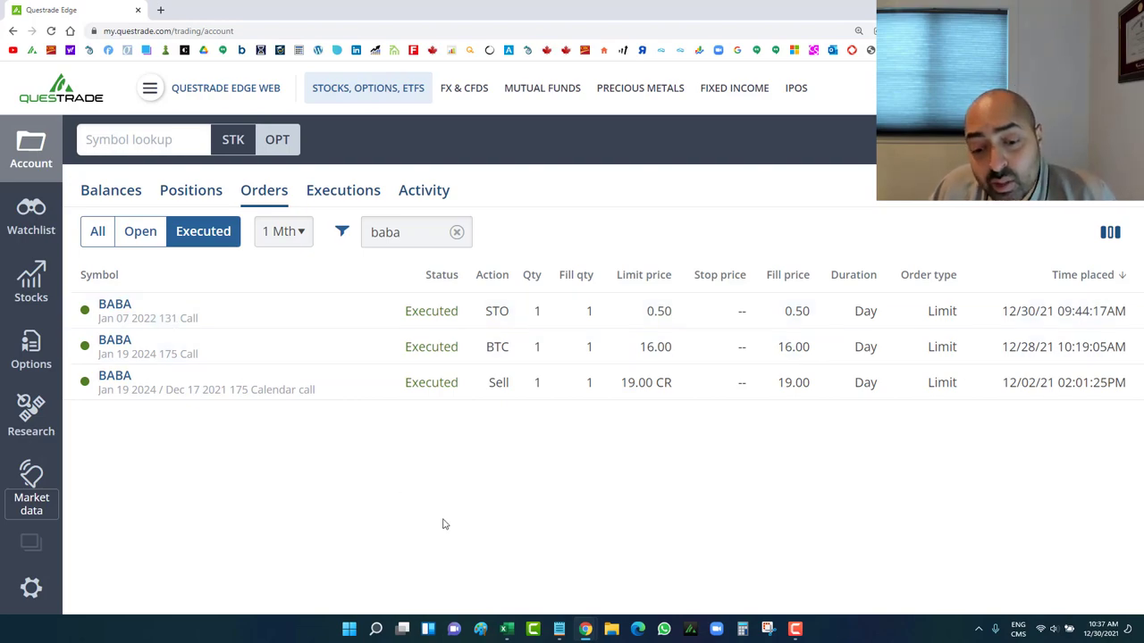
left_click(506, 629)
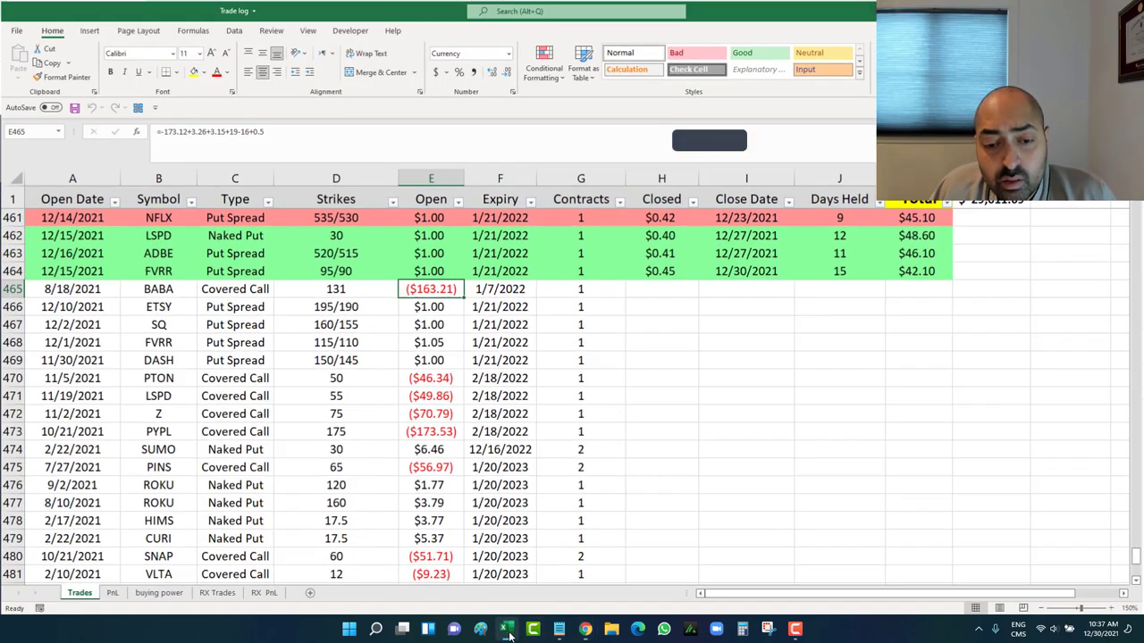
left_click(506, 629)
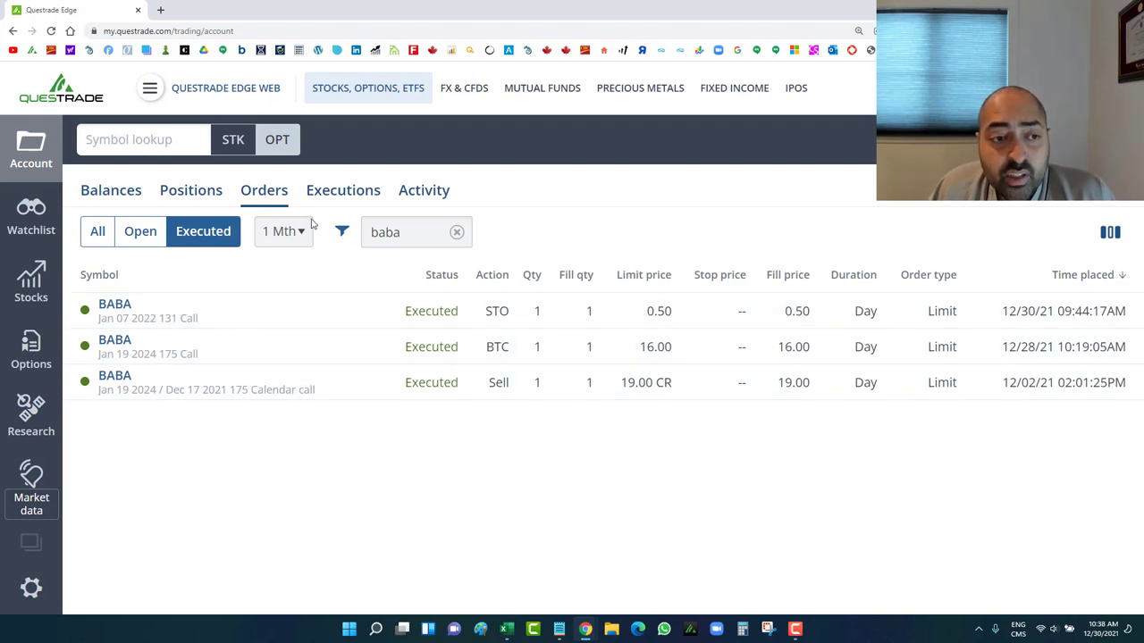
Step: Open the BABA option chain and set its expiry to 18 Feb 2022
left_click(189, 140)
left_click(223, 213)
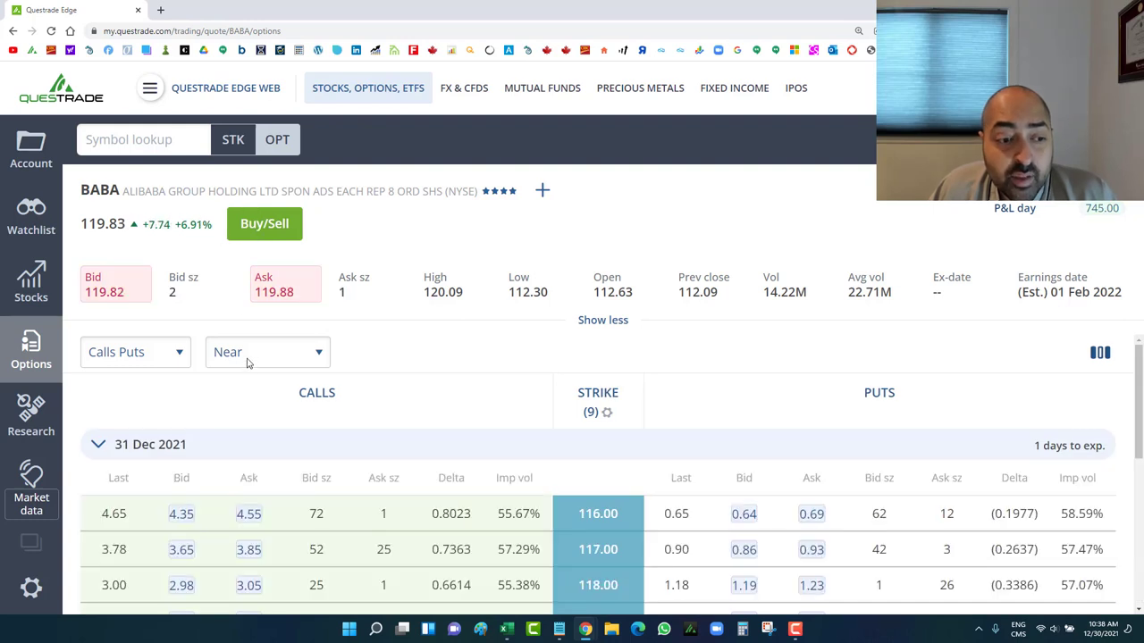
left_click(247, 355)
left_click(245, 218)
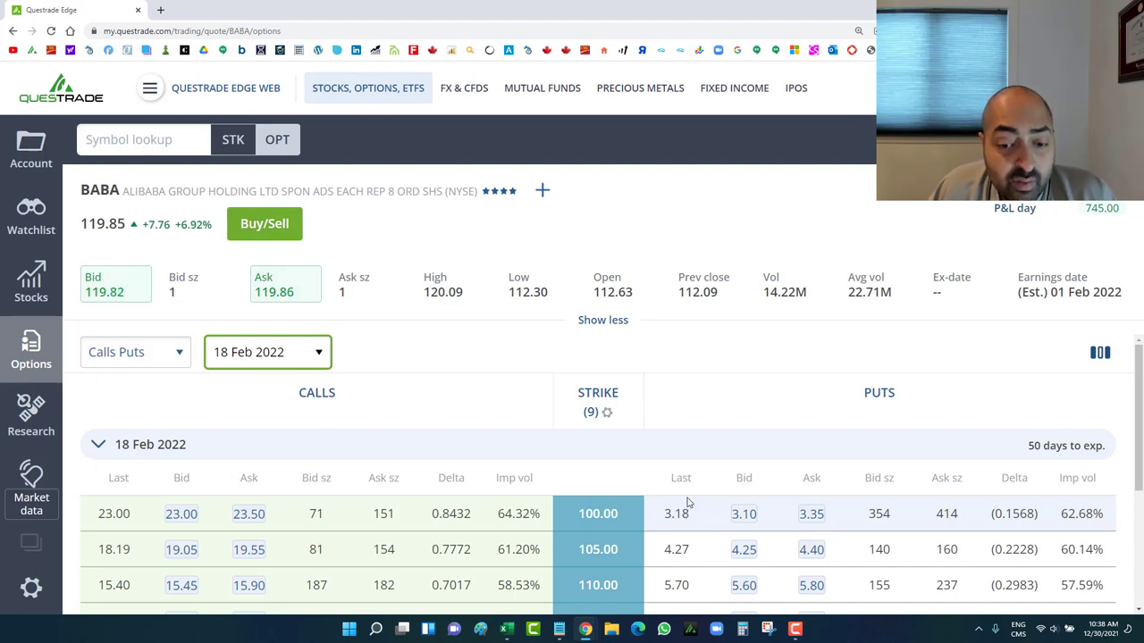
Step: Show all strikes in the 18 Feb 2022 chain and examine the call premiums from the 175 strike down to 150
left_click(597, 412)
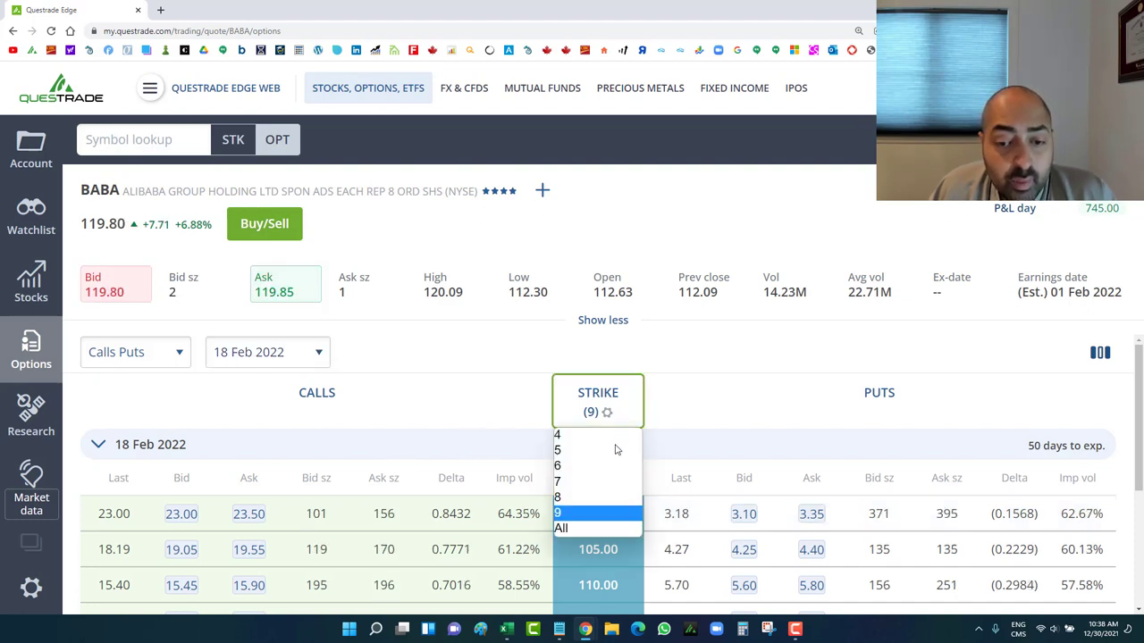
left_click(593, 527)
scroll(506, 472, "down", 15)
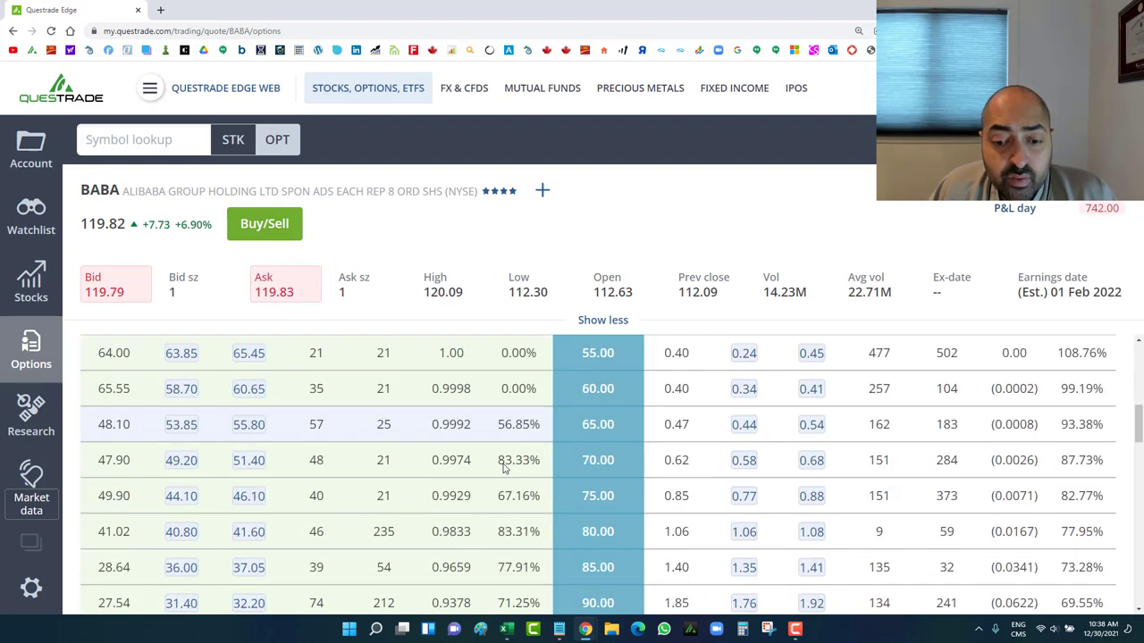
scroll(505, 465, "up", 3)
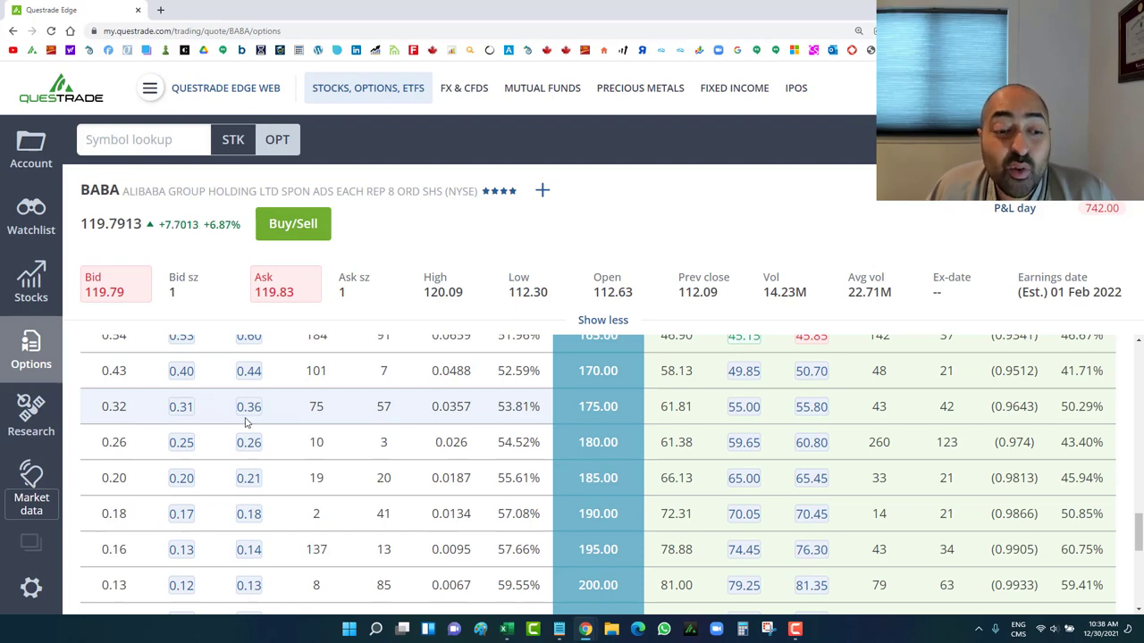
scroll(247, 422, "up", 1)
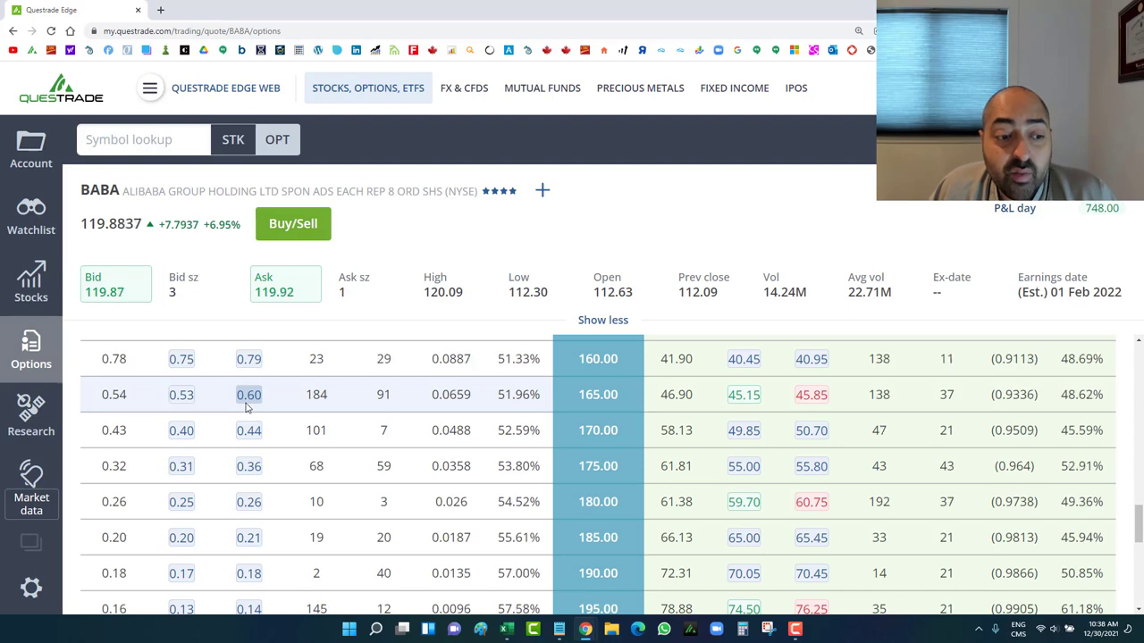
scroll(261, 404, "up", 4)
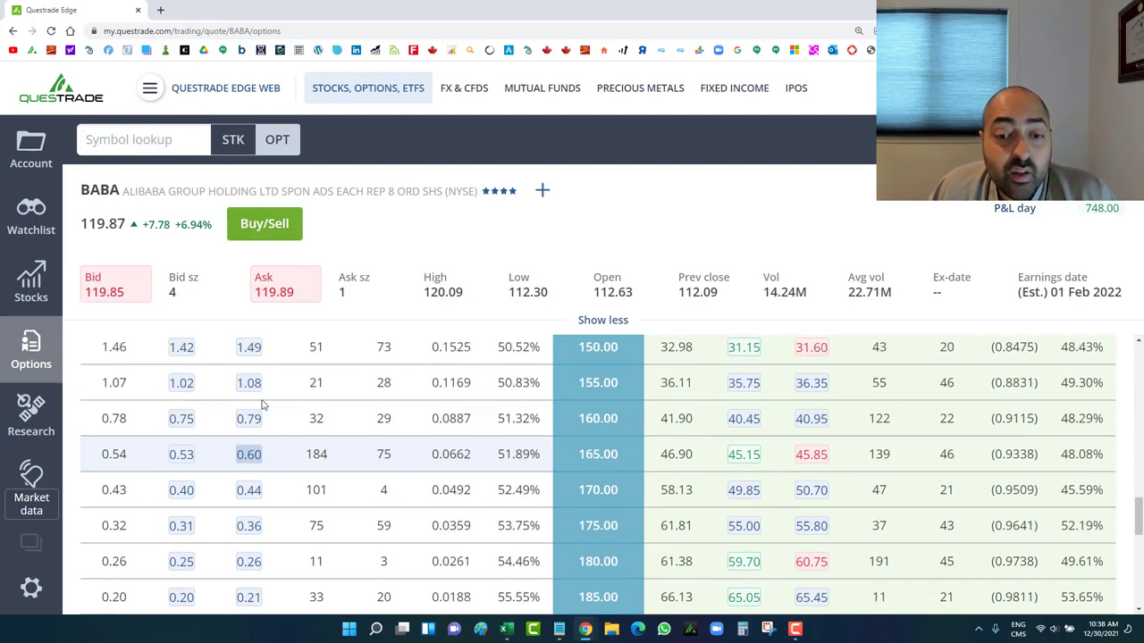
scroll(262, 405, "up", 10)
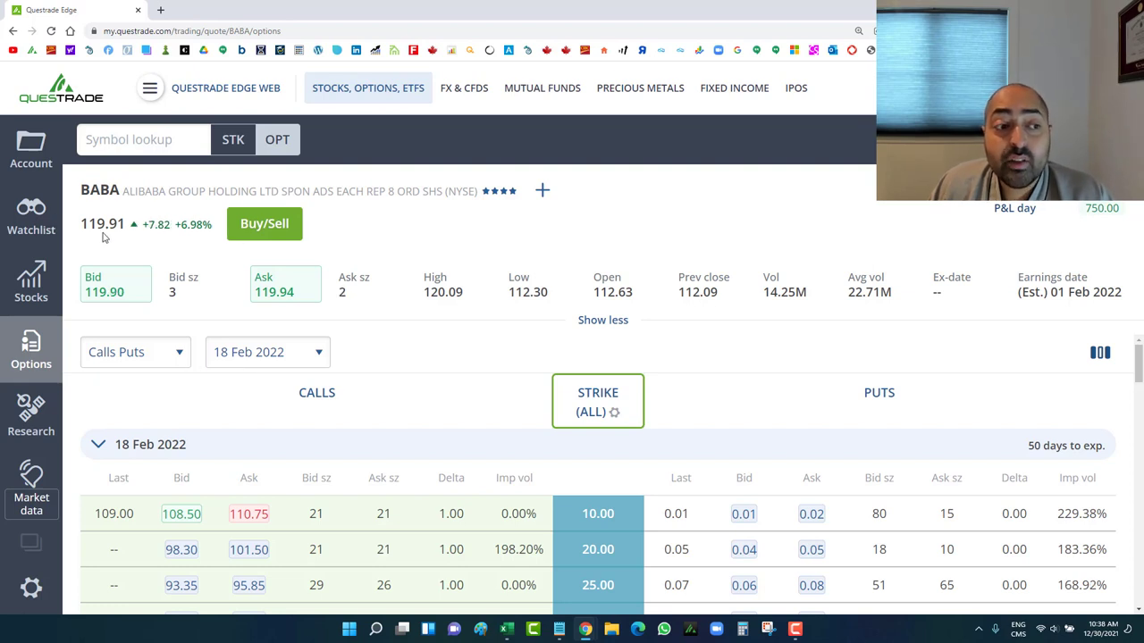
Step: Set the BABA option chain's expiry to 07 Jan 2022 and look at its calls
left_click(243, 362)
left_click(242, 96)
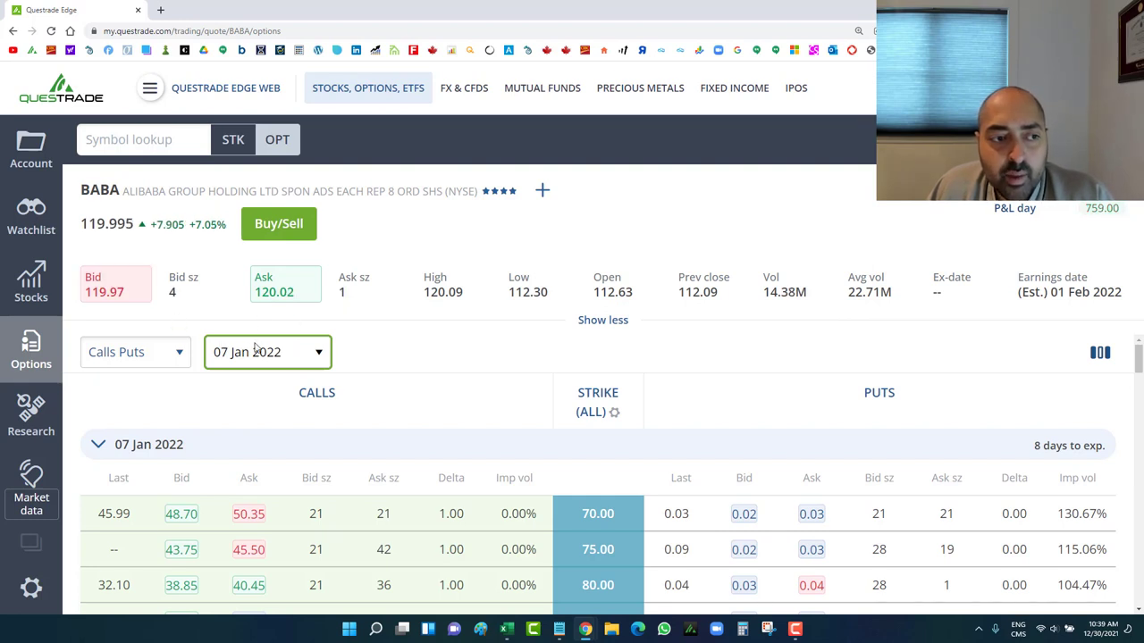
scroll(662, 438, "down", 1)
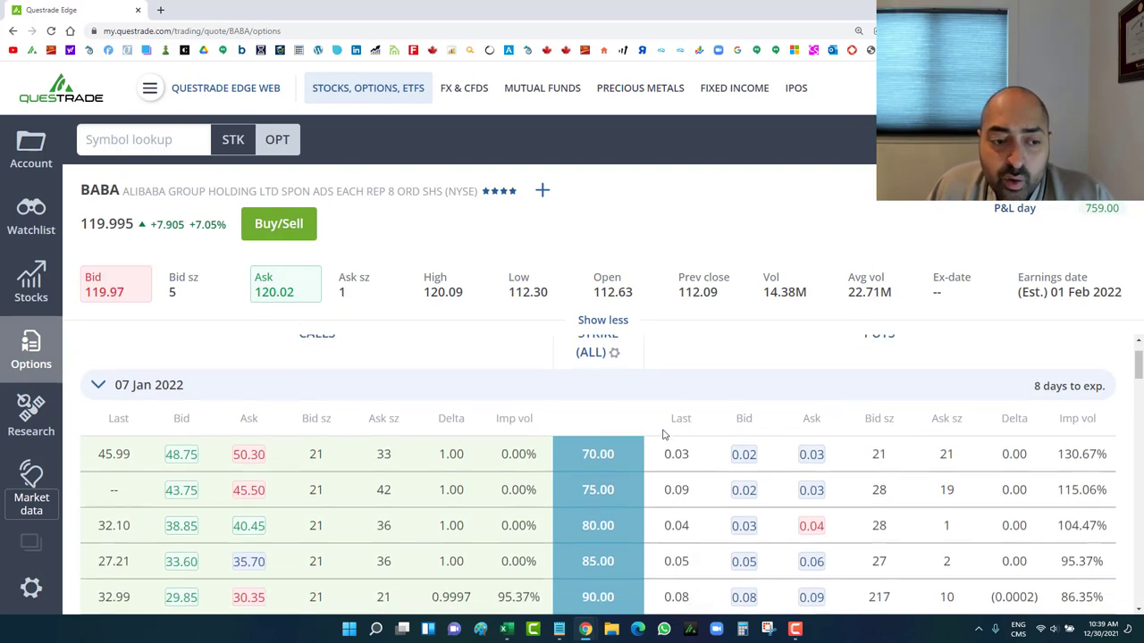
Step: Clear Calculator and calculate the call premium's return on cost as 0.5 ÷ 163
left_click(743, 629)
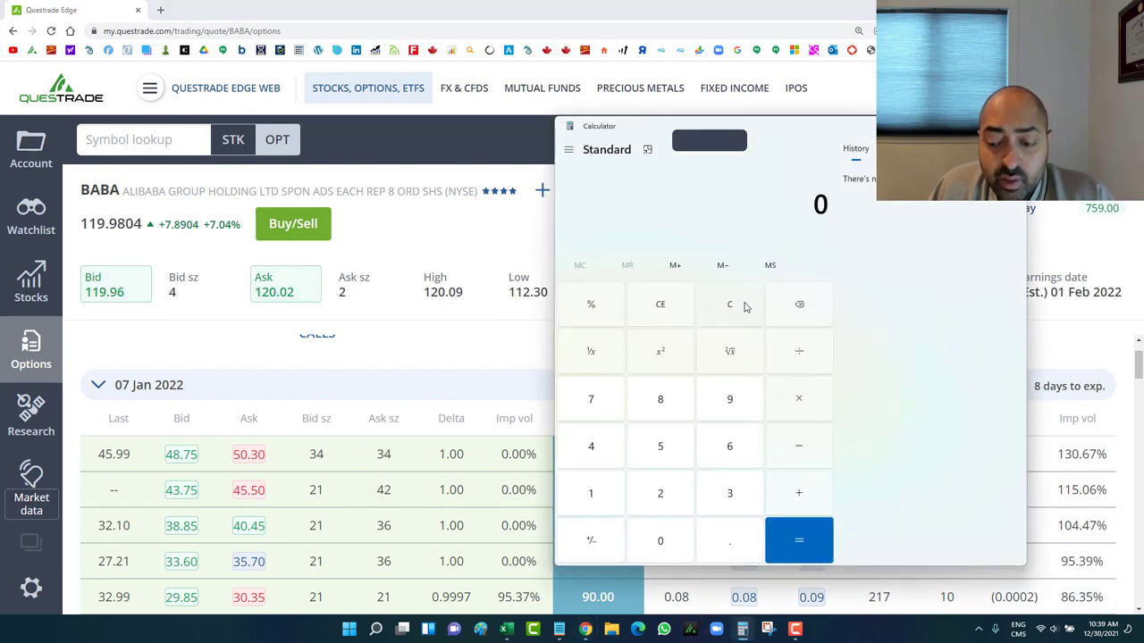
type(".5 ÷ ")
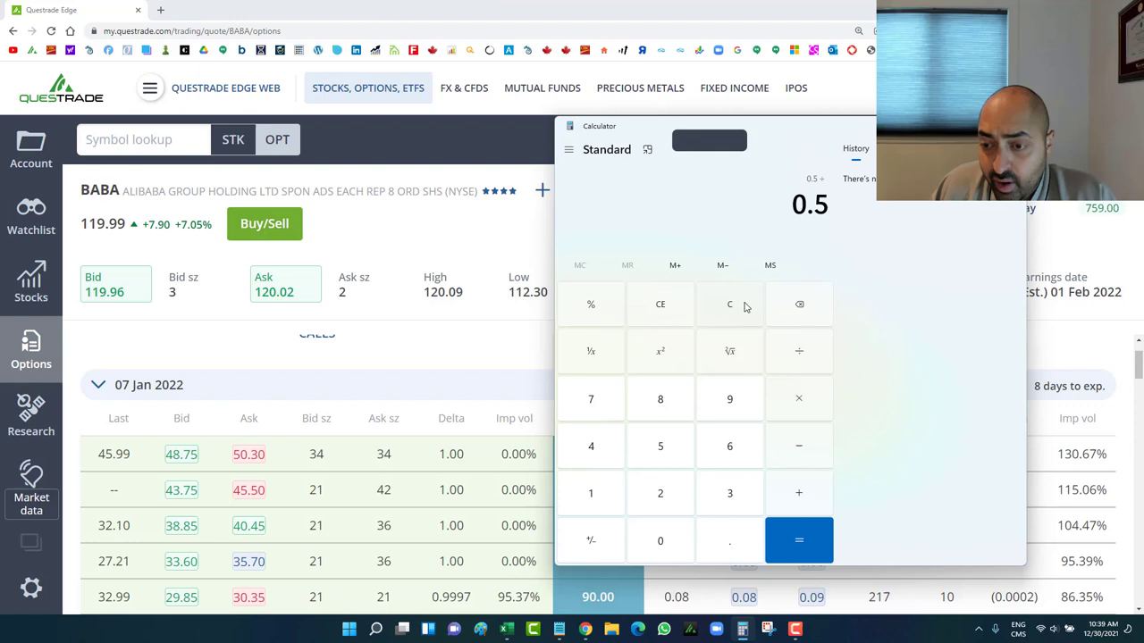
type("163")
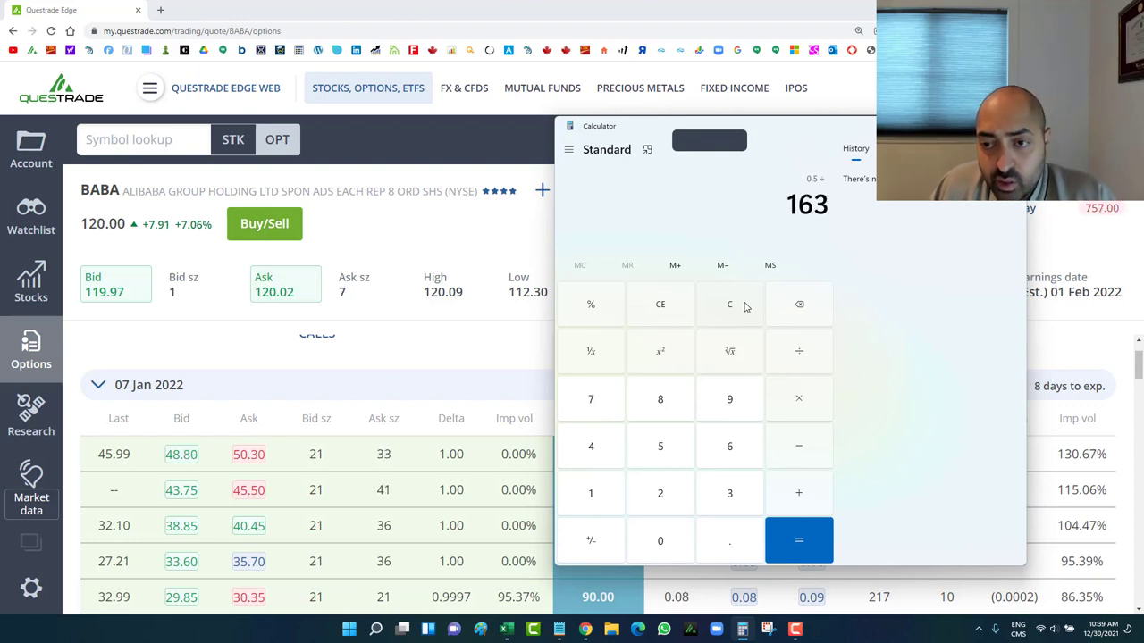
key("Return")
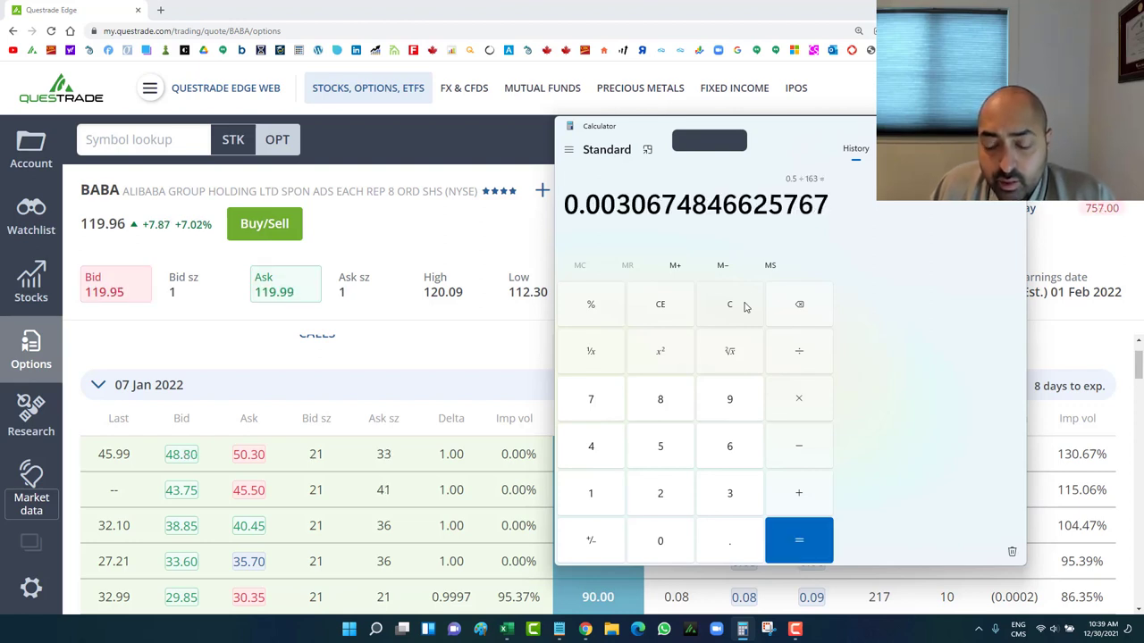
Step: Annualize the weekly premium return by multiplying the result by 52, highlight the percentage digits, and clear the calculator
key("asterisk")
type("52")
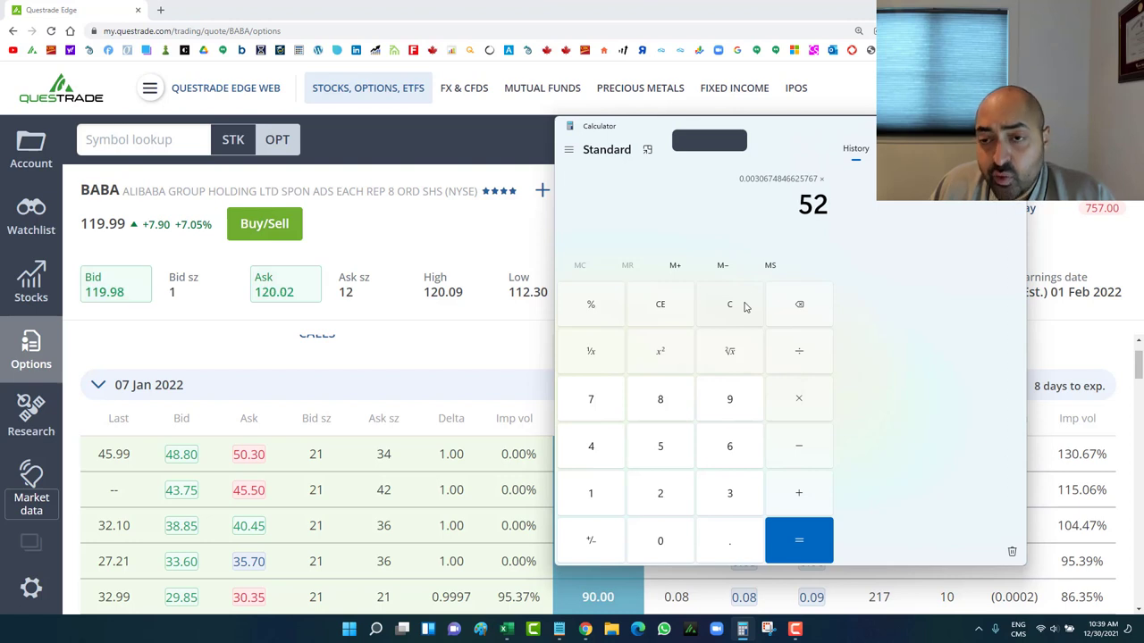
key("Return")
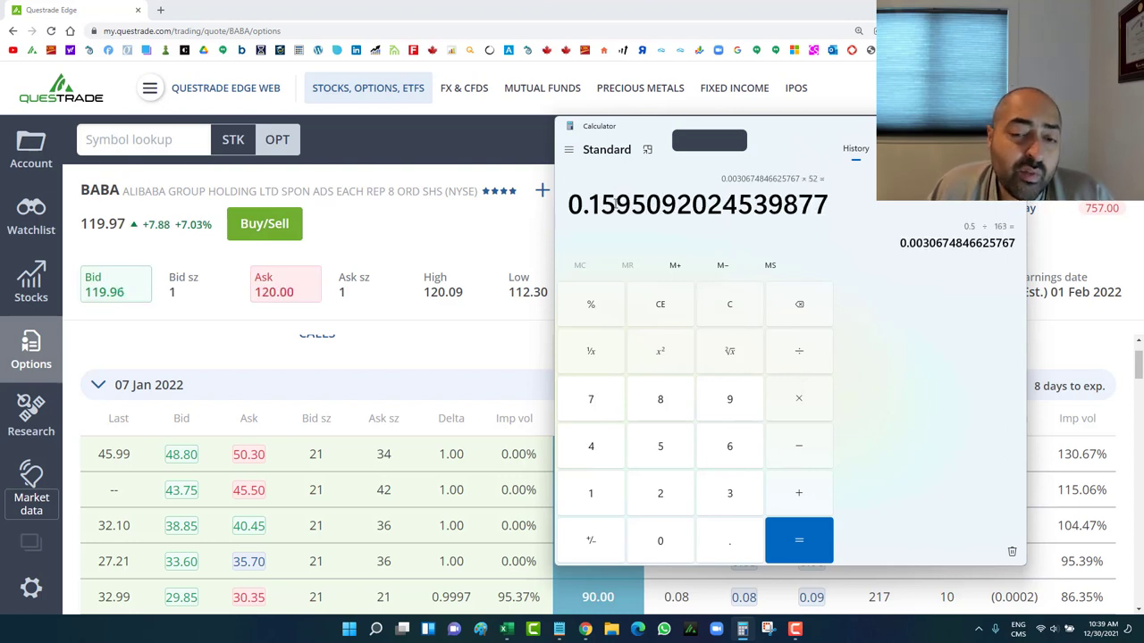
left_click_drag(615, 203, 591, 200)
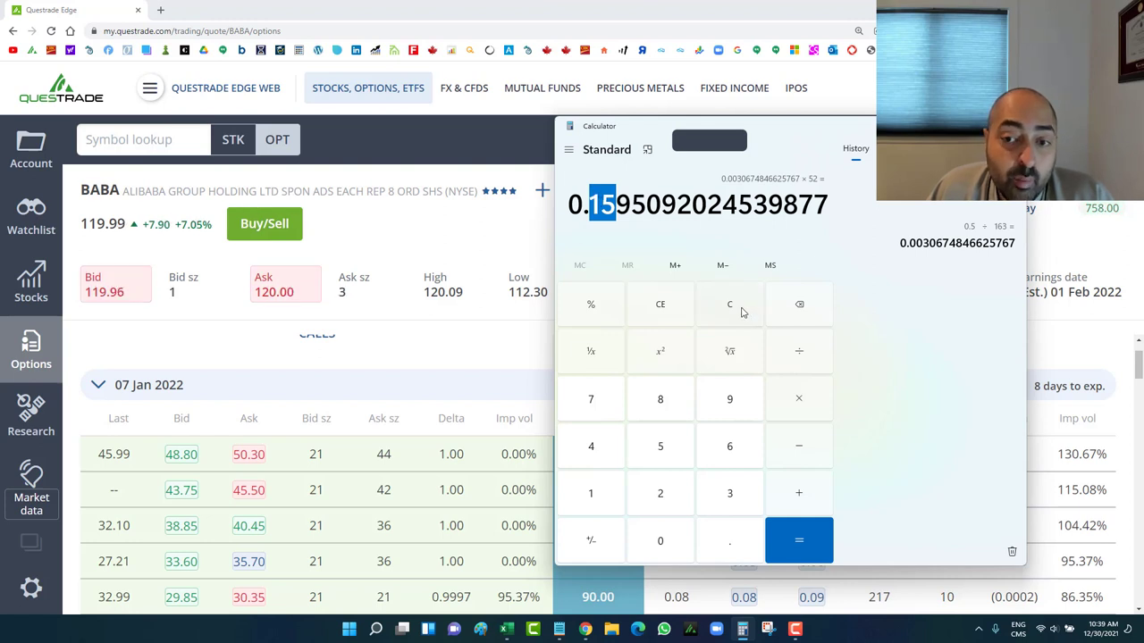
left_click(741, 311)
Step: Open the account positions, expand the BABA covered call and view the details of its Jan 07 2022 131 call
left_click(142, 327)
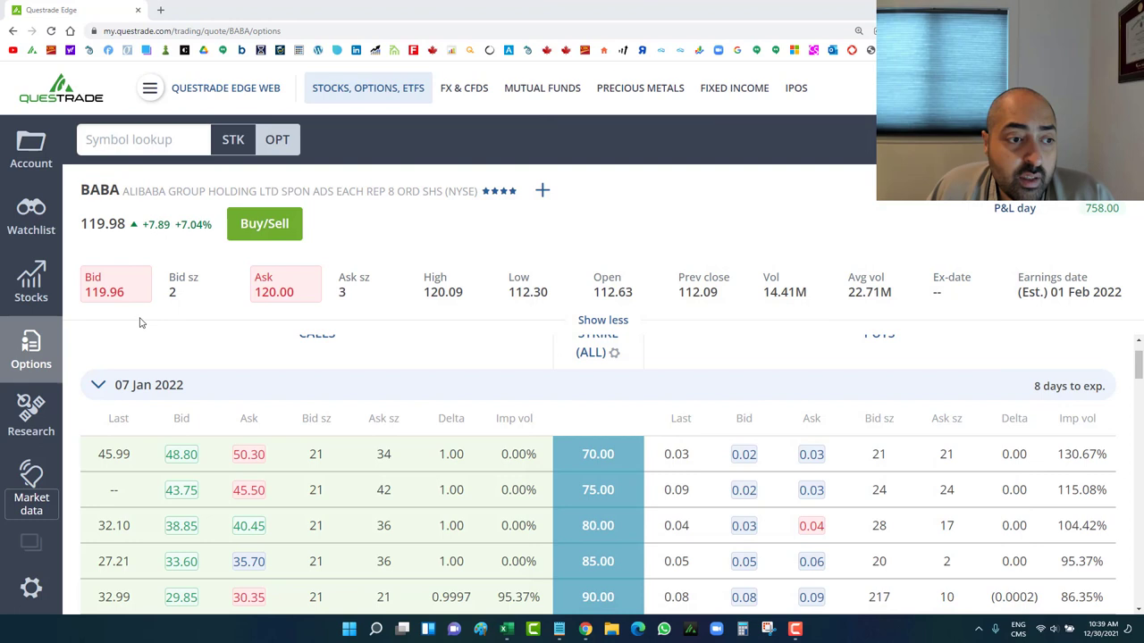
left_click(44, 151)
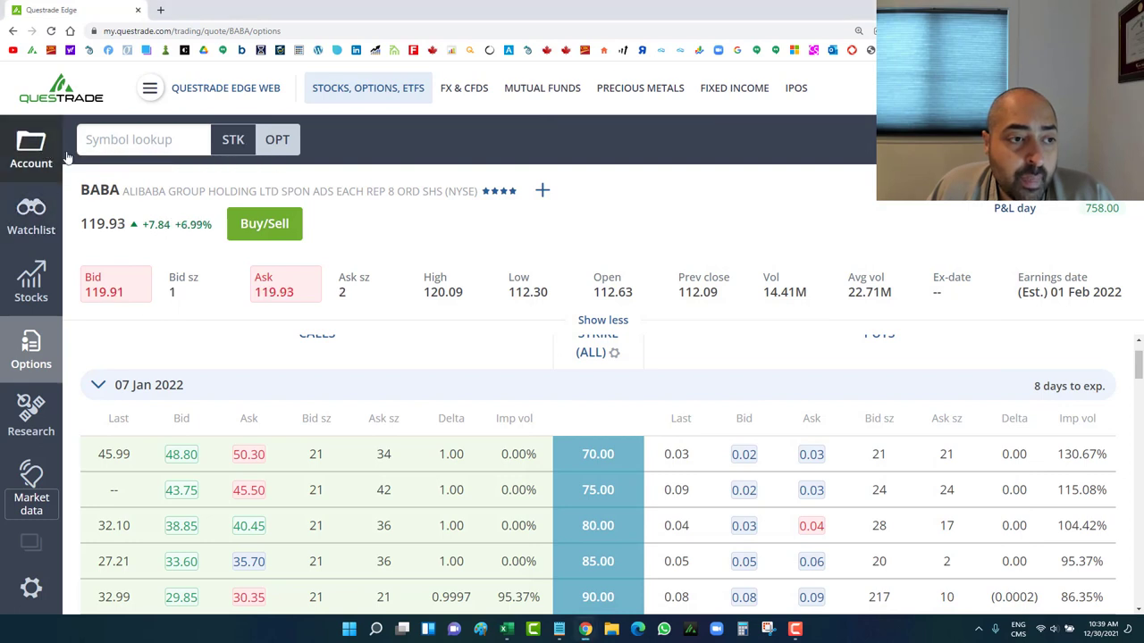
left_click(200, 191)
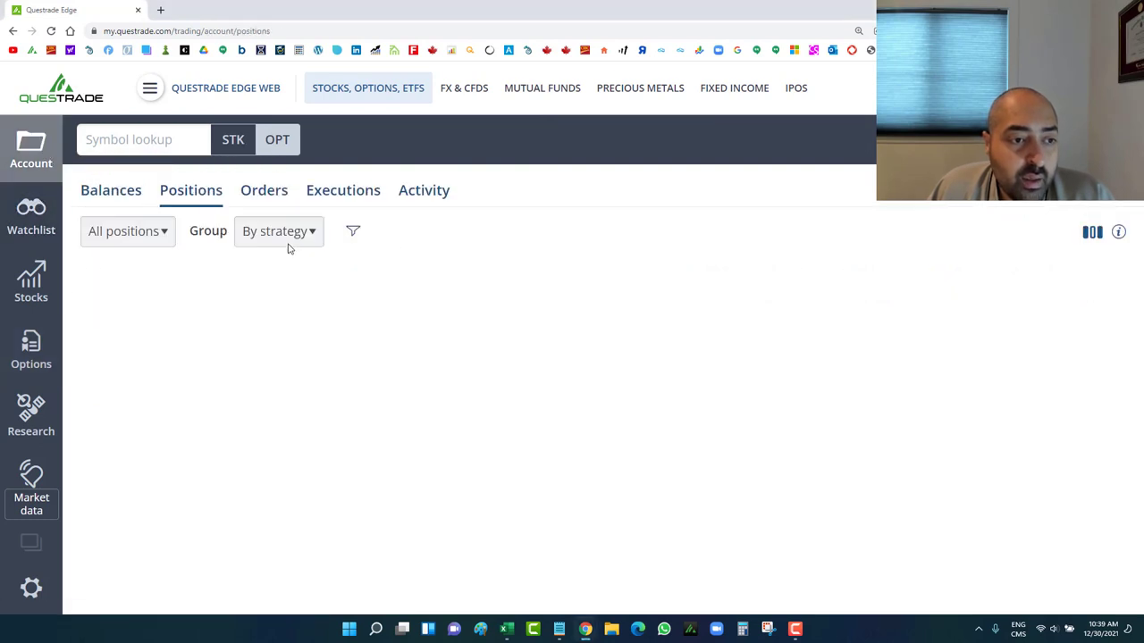
left_click(202, 326)
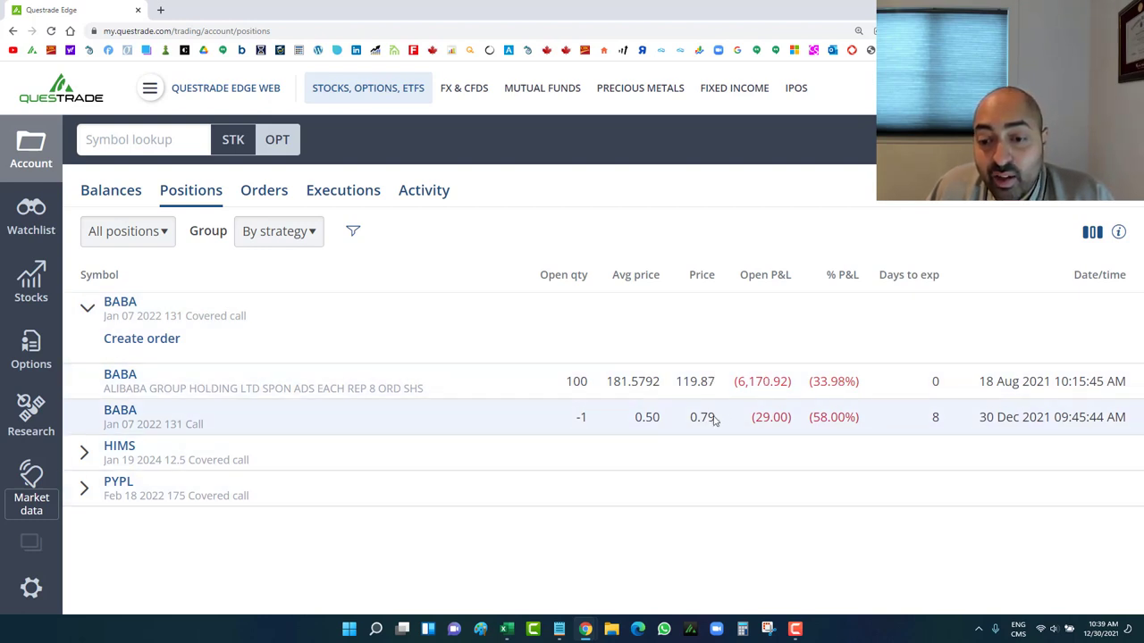
left_click(712, 421)
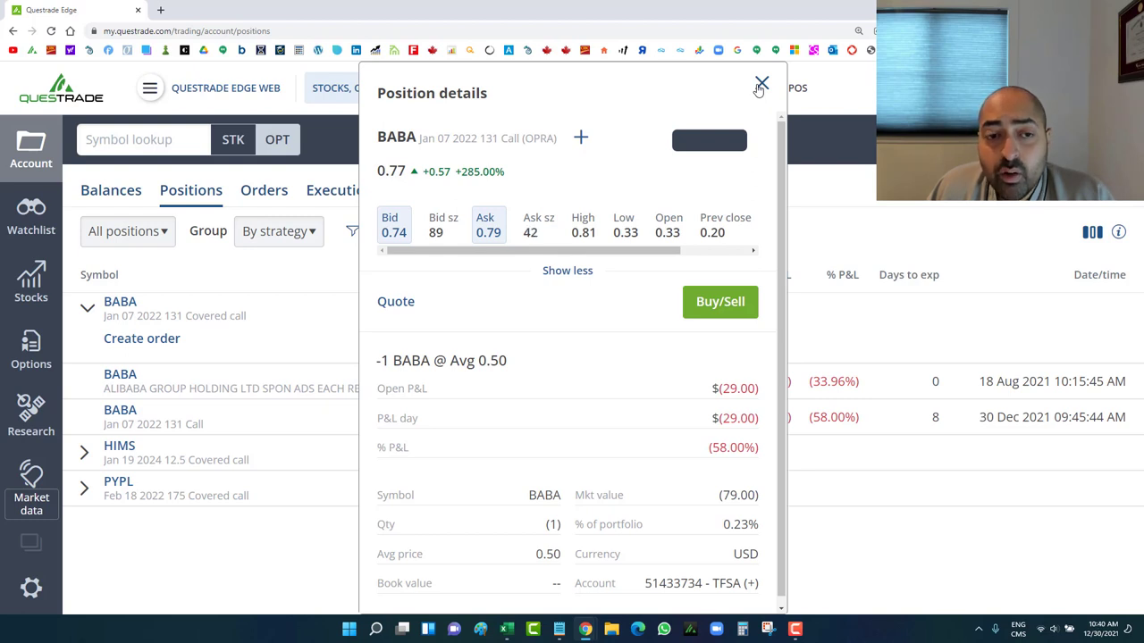
left_click(761, 84)
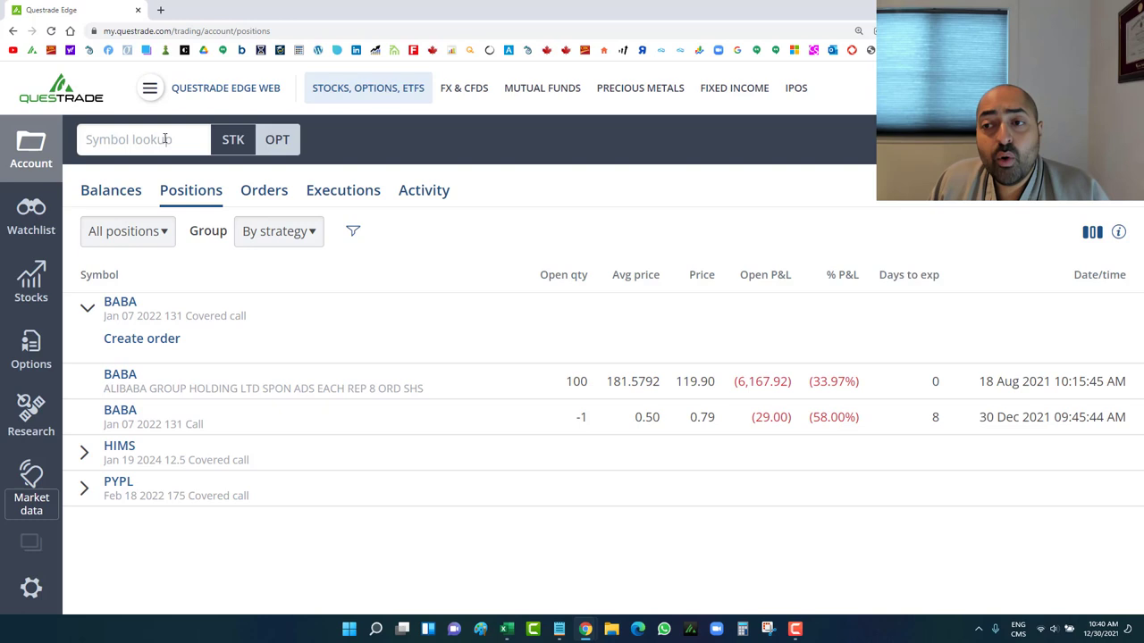
Step: Create an order from the BABA covered call without its share leg, buying one 31 Dec 2021 call at the 115 strike
left_click(159, 341)
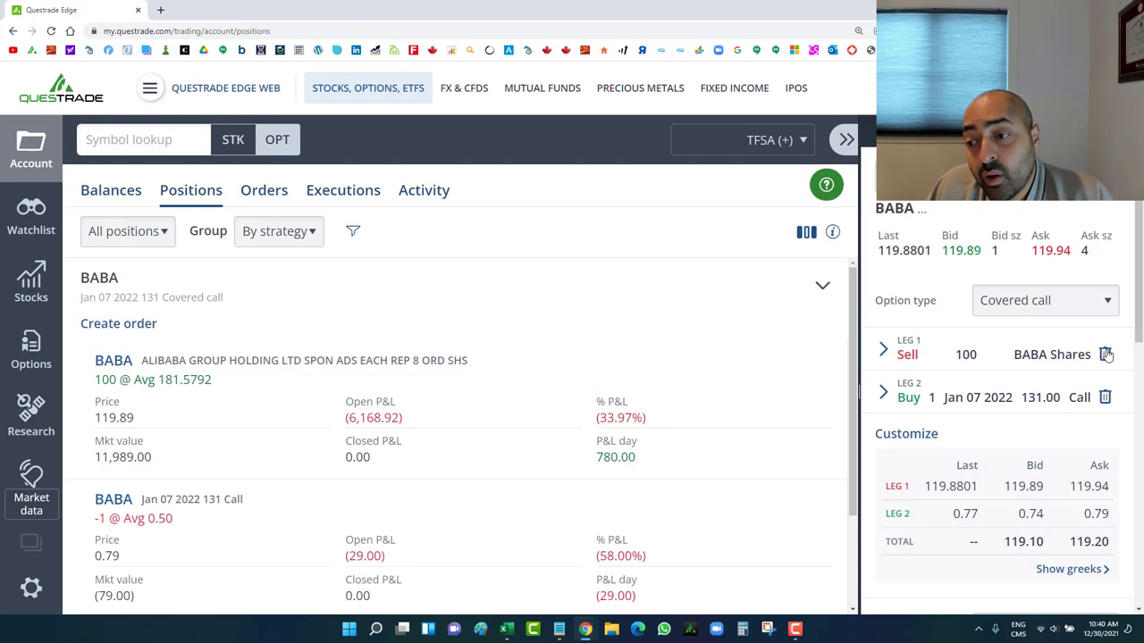
left_click(1106, 355)
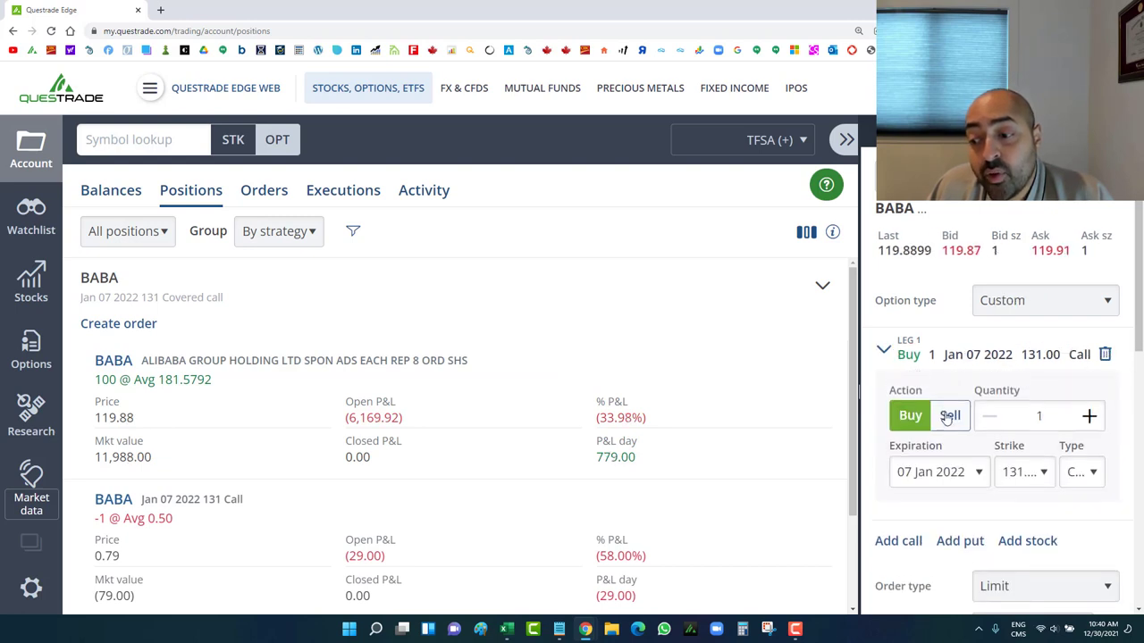
left_click(965, 472)
scroll(938, 269, "up", 2)
left_click(925, 213)
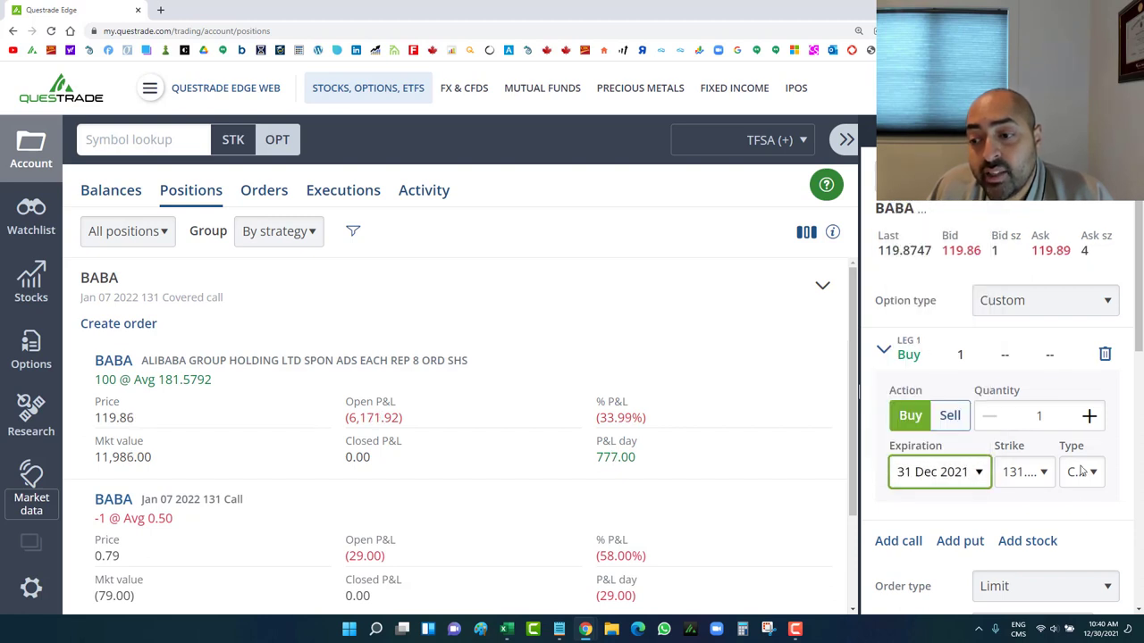
left_click(1023, 483)
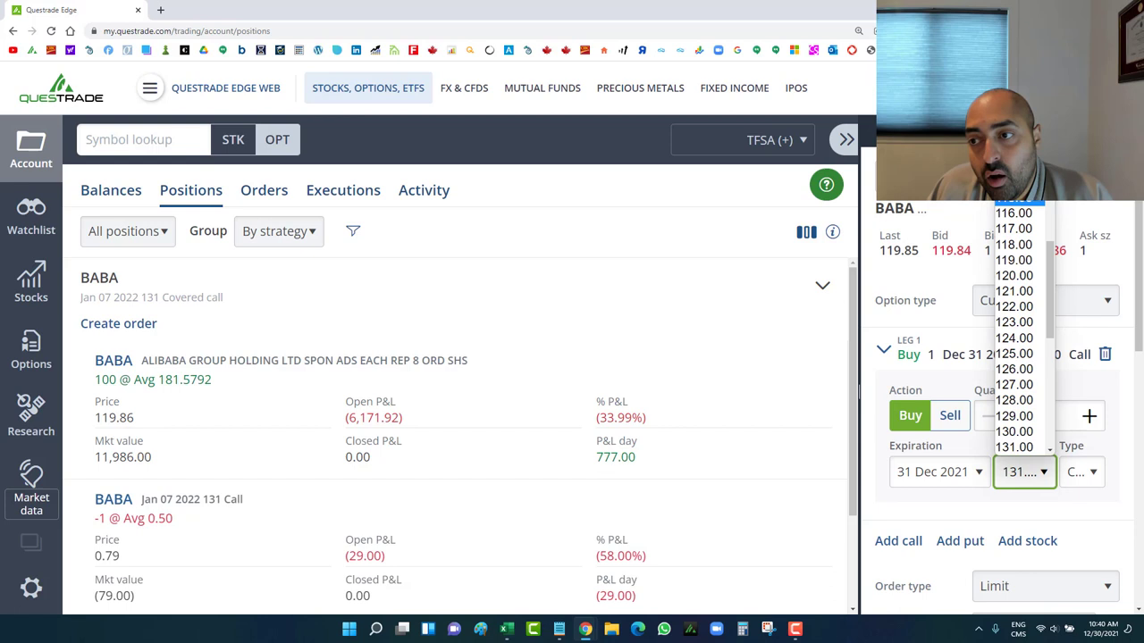
left_click(1017, 205)
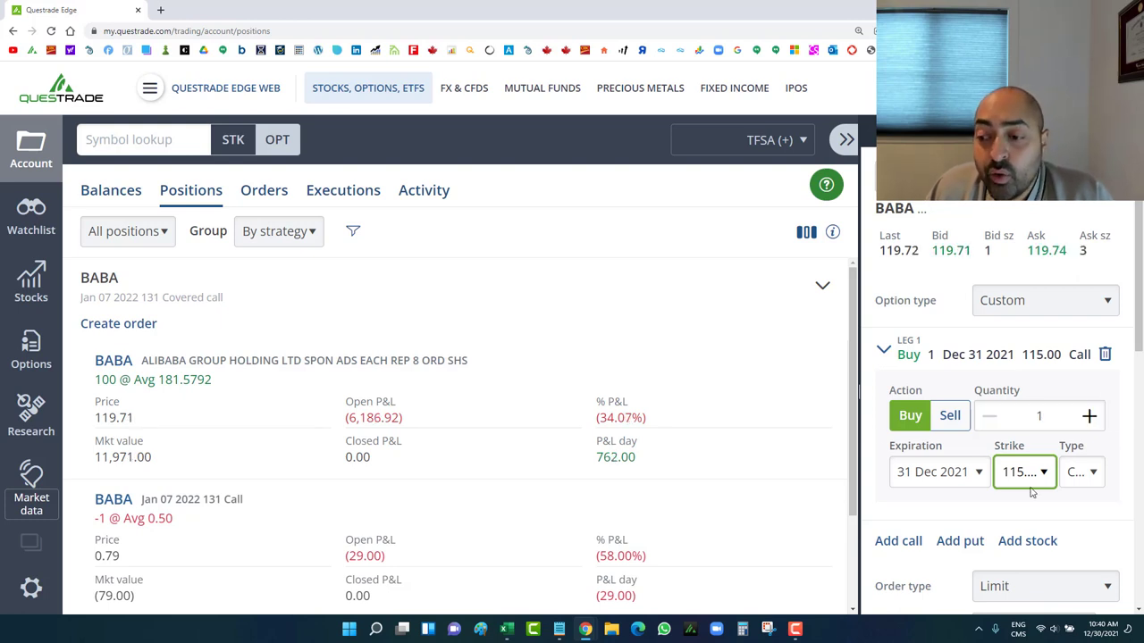
Step: Add a second leg selling one 07 Jan 2022 call at the 120 strike and check the combined bid and ask
scroll(983, 482, "down", 1)
left_click(893, 479)
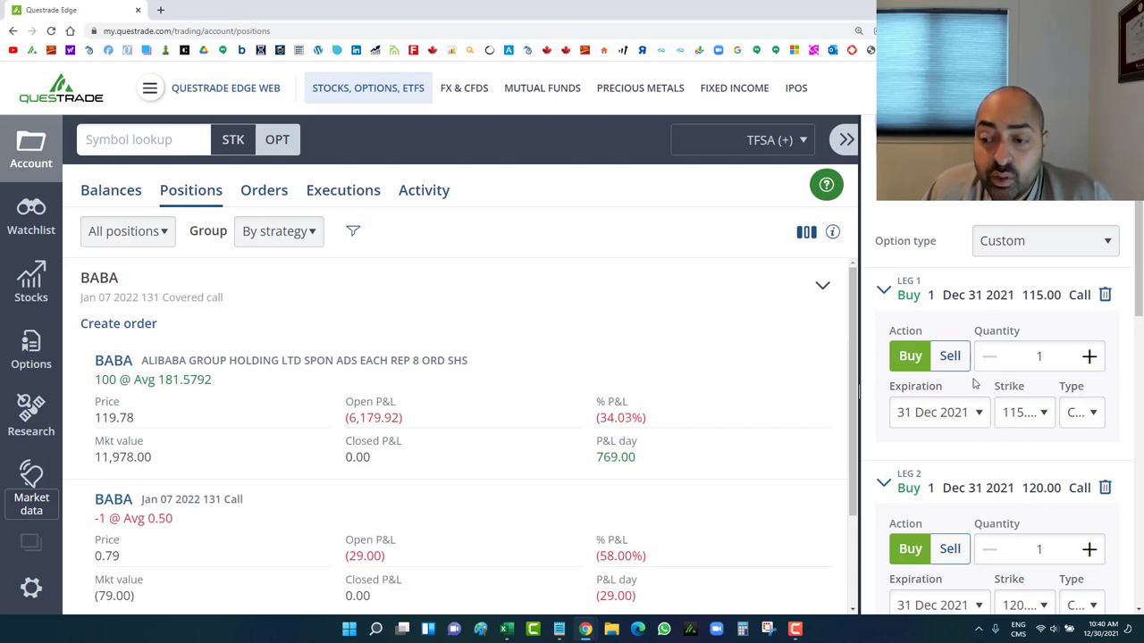
scroll(965, 505, "down", 1)
left_click(952, 490)
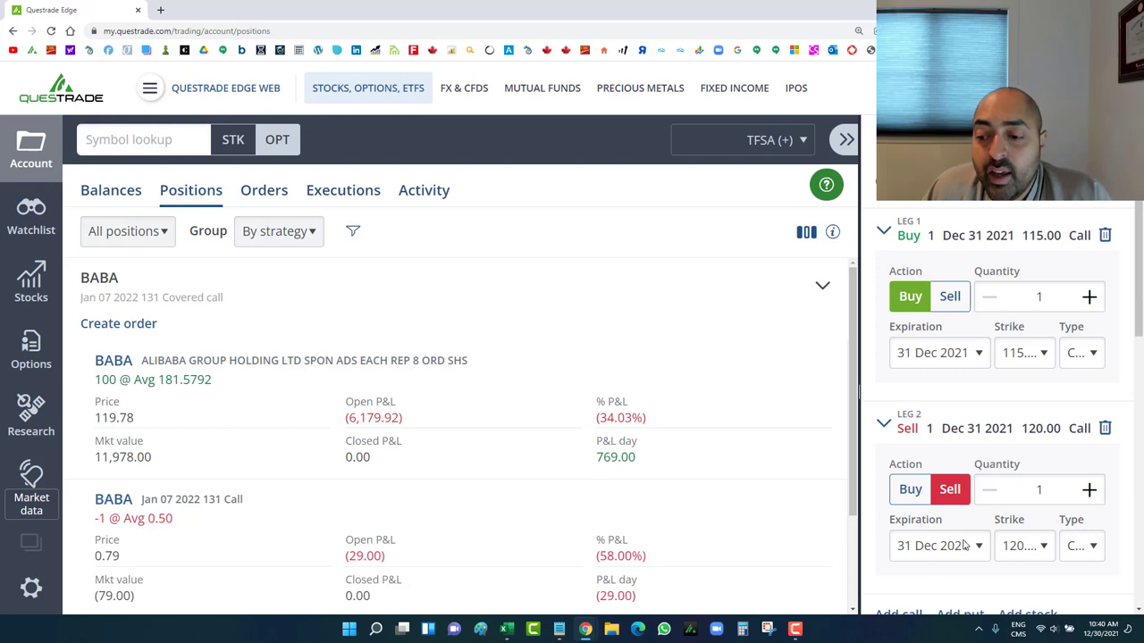
left_click(965, 545)
left_click(940, 256)
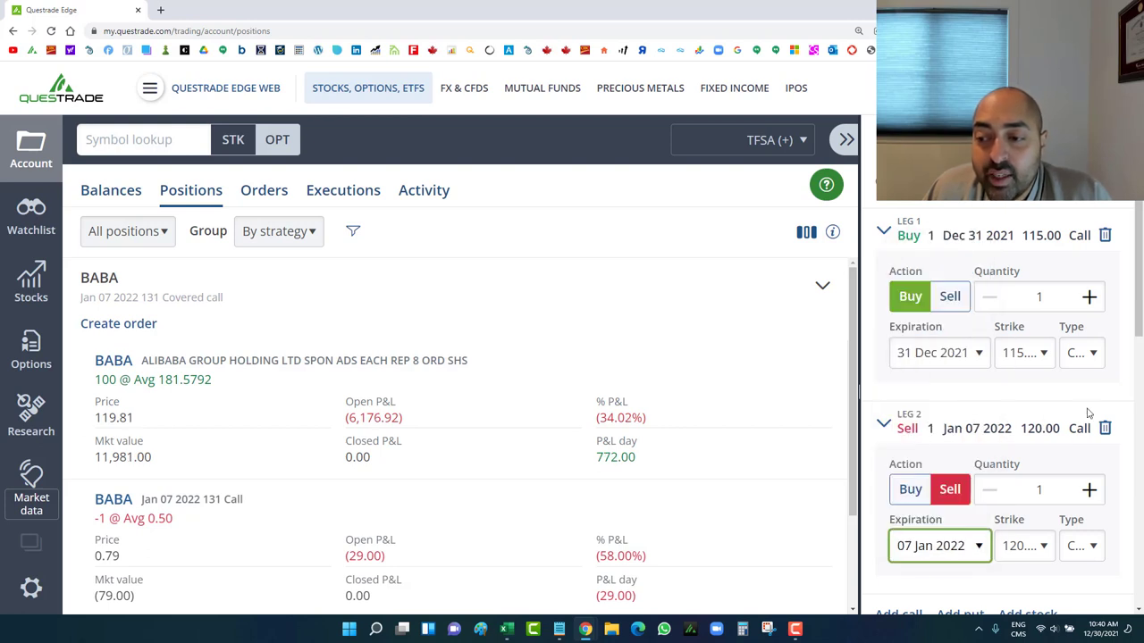
scroll(1026, 549, "down", 2)
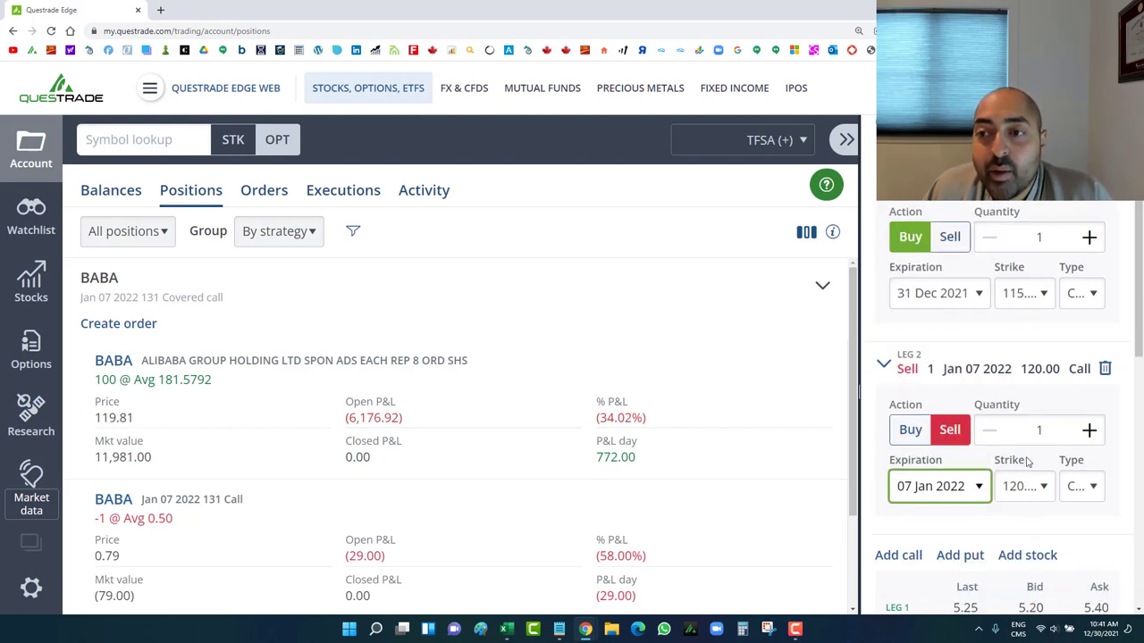
scroll(1055, 498, "down", 2)
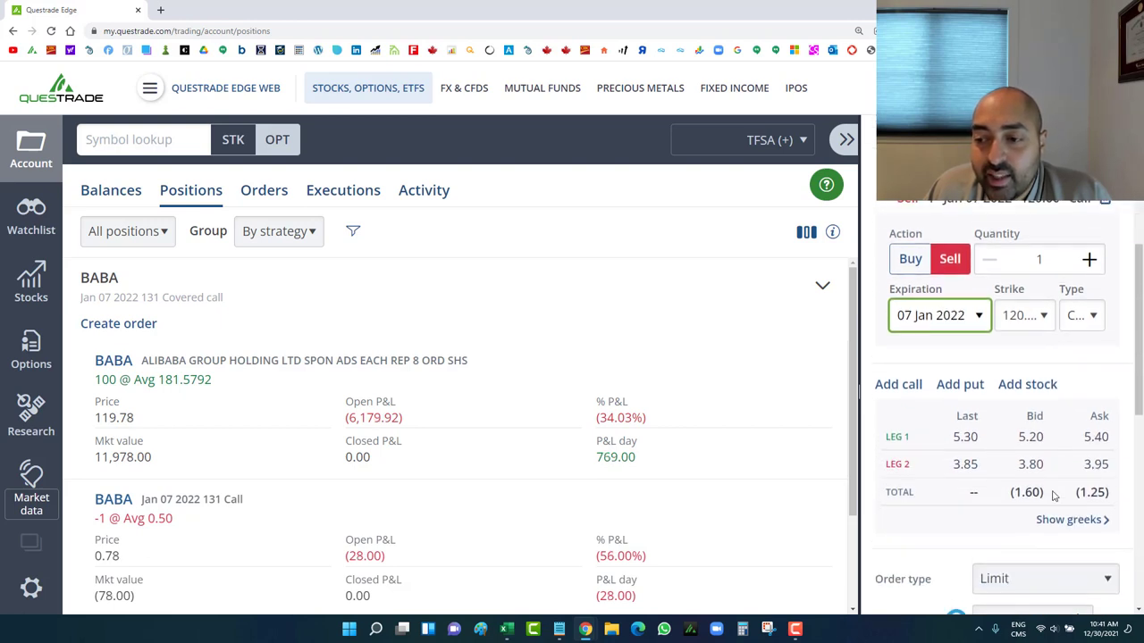
Step: Try expirations of 14 Jan 2022 and 21 Jan 2022 on the sold 120 call and compare the combined bid and ask
scroll(1055, 496, "up", 1)
left_click(954, 369)
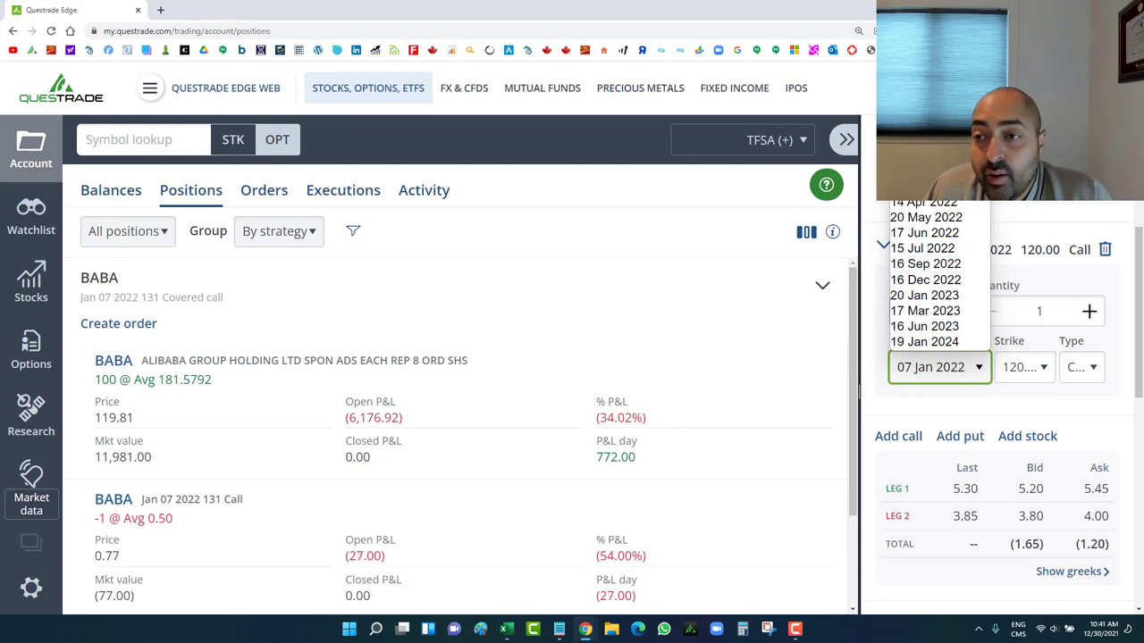
left_click(925, 93)
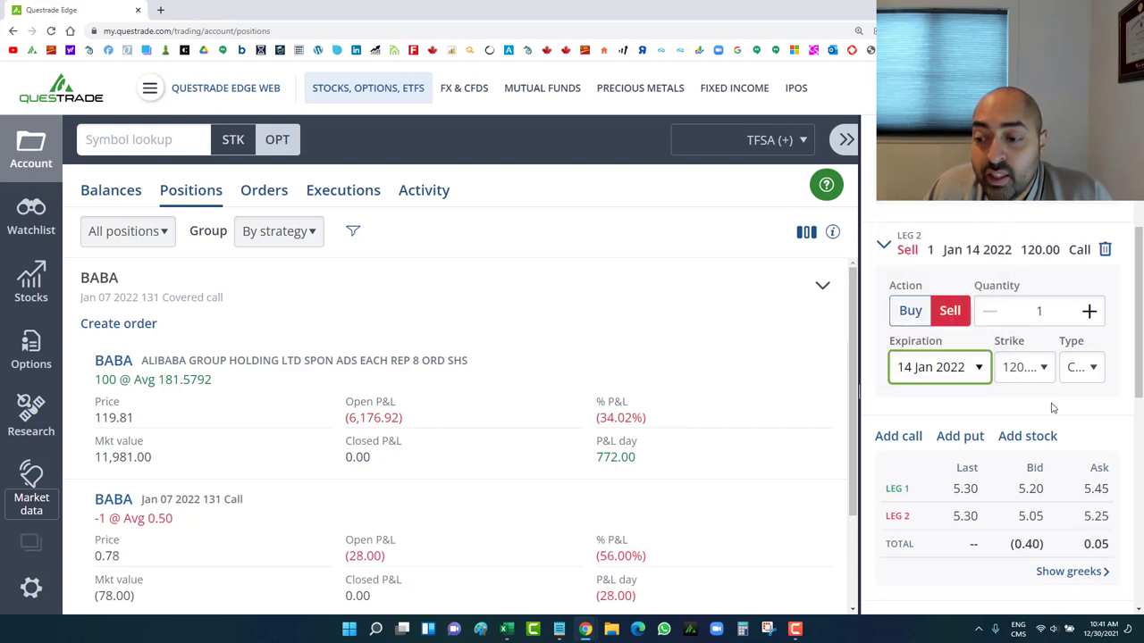
left_click(949, 364)
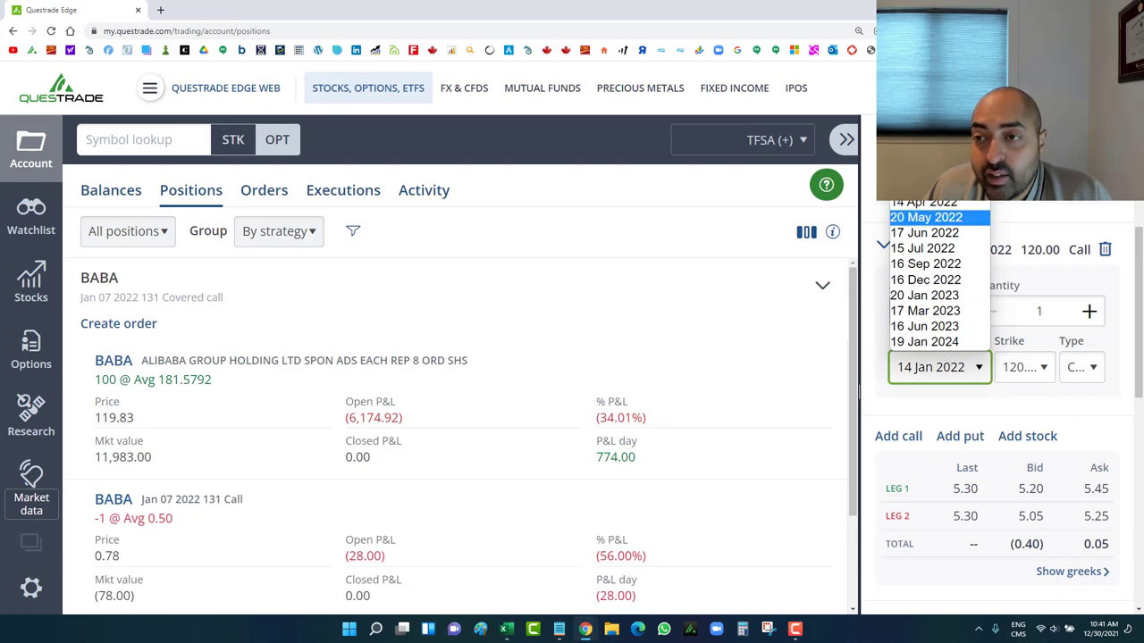
left_click(925, 108)
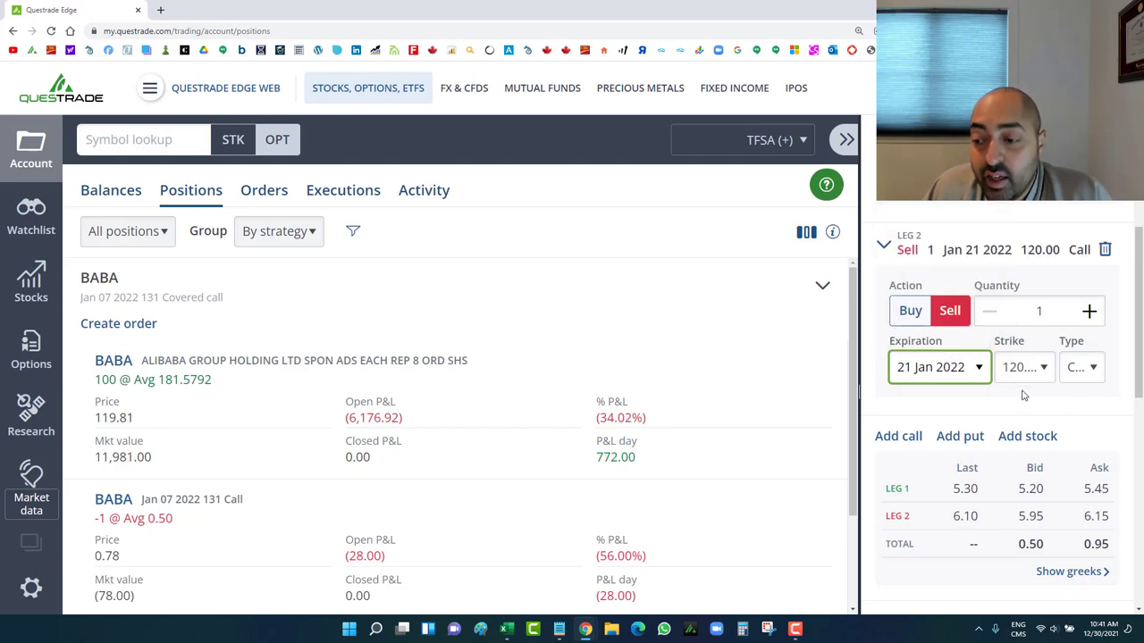
scroll(1024, 393, "up", 4)
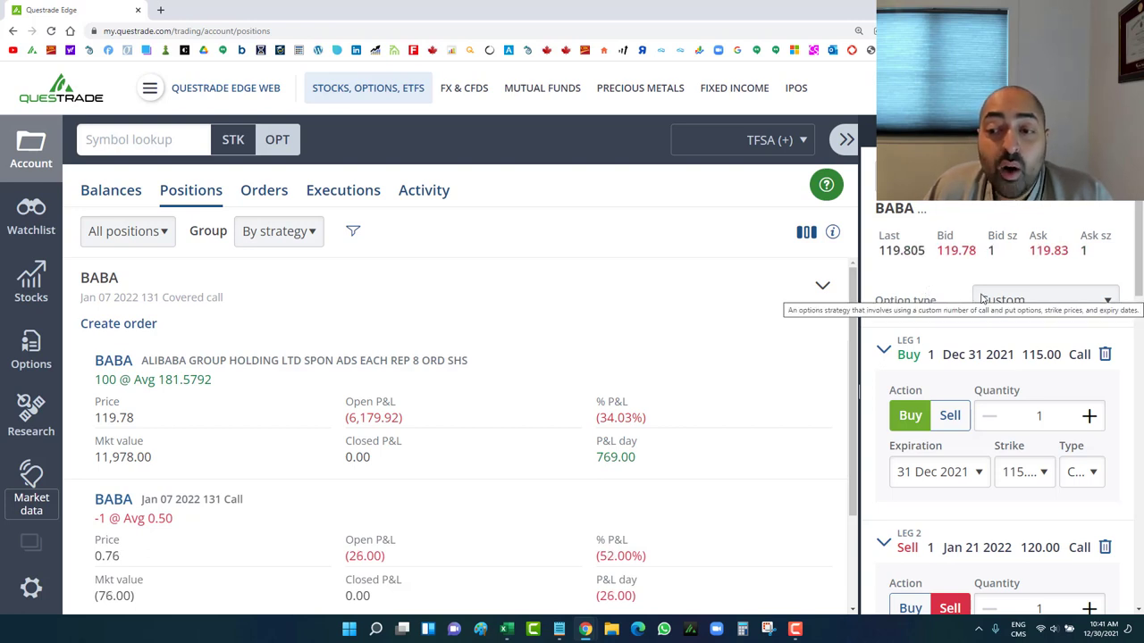
scroll(974, 309, "down", 2)
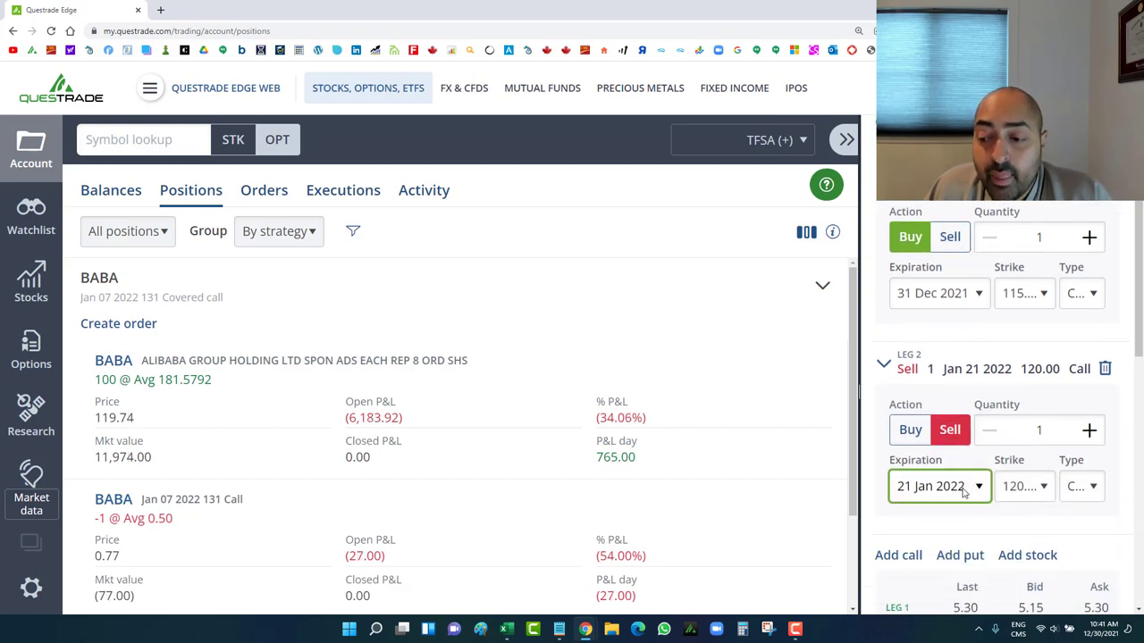
scroll(967, 491, "down", 1)
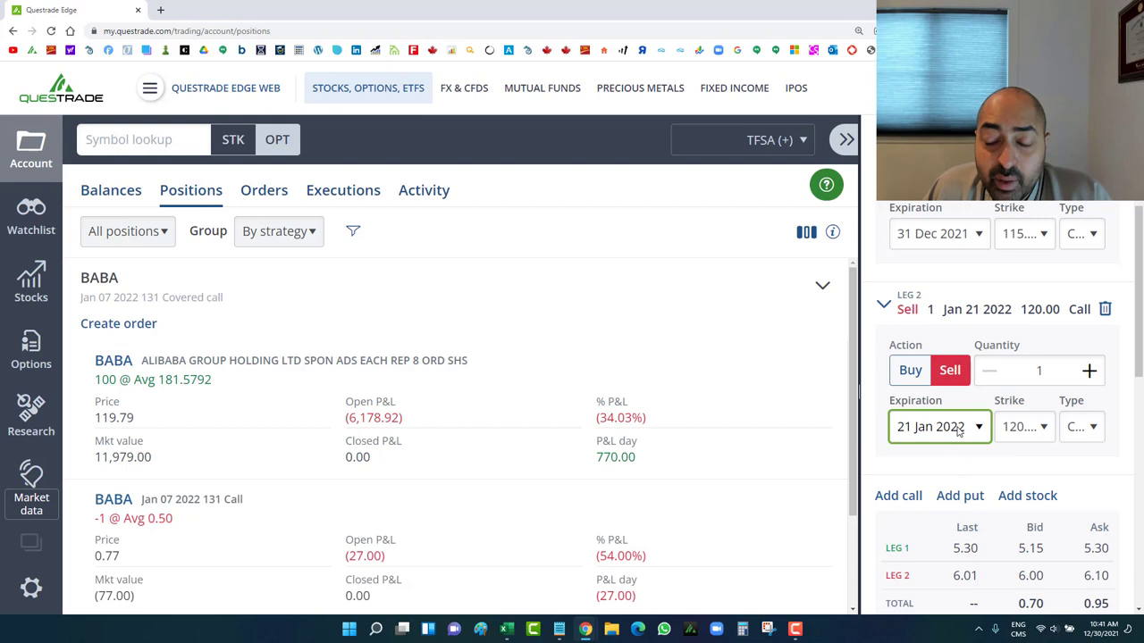
Step: Set the sold call's strike to 165
left_click(954, 429)
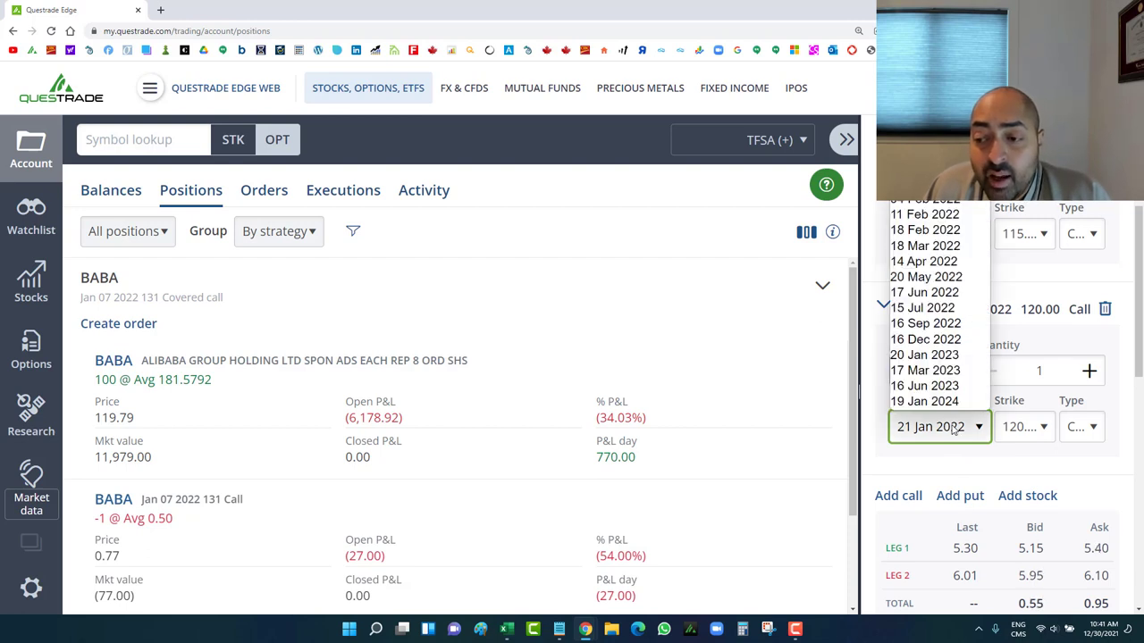
left_click(1023, 426)
scroll(1021, 299, "down", 10)
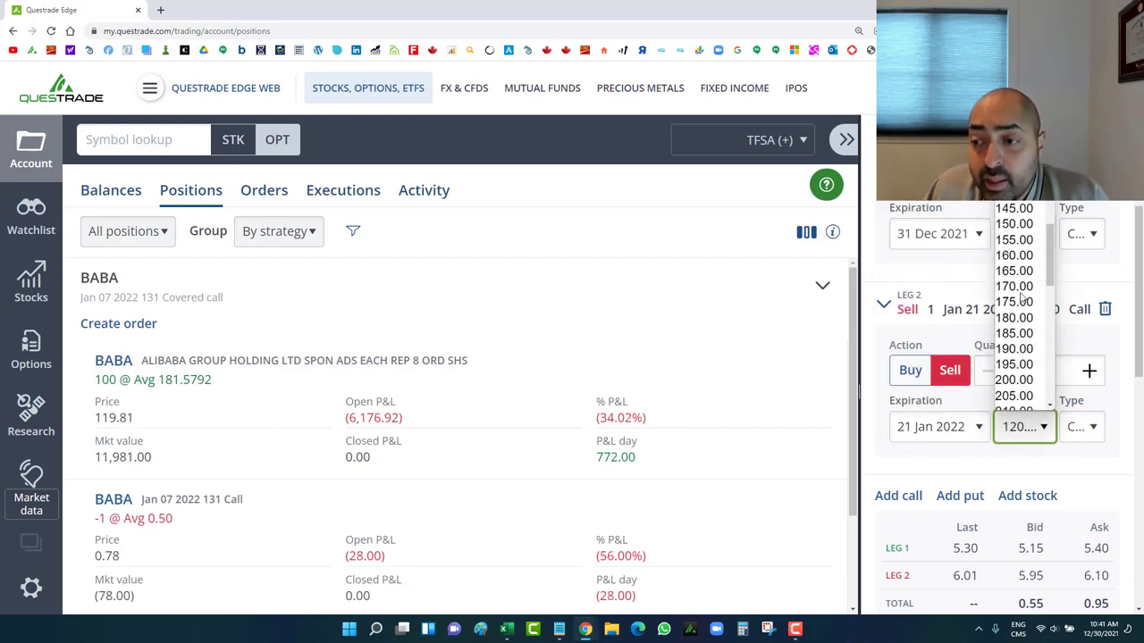
left_click(1018, 207)
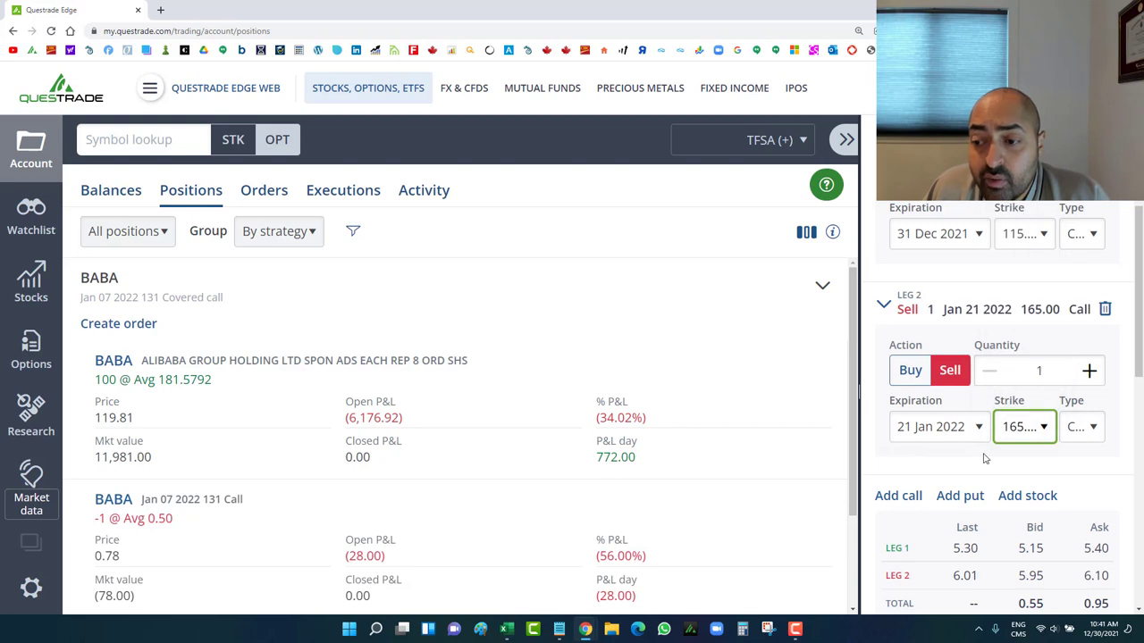
Step: Move the sold 165 call's expiration through 18 Mar, 17 Jun and 15 Jul to 16 Sep 2022, comparing the combined prices
left_click(949, 429)
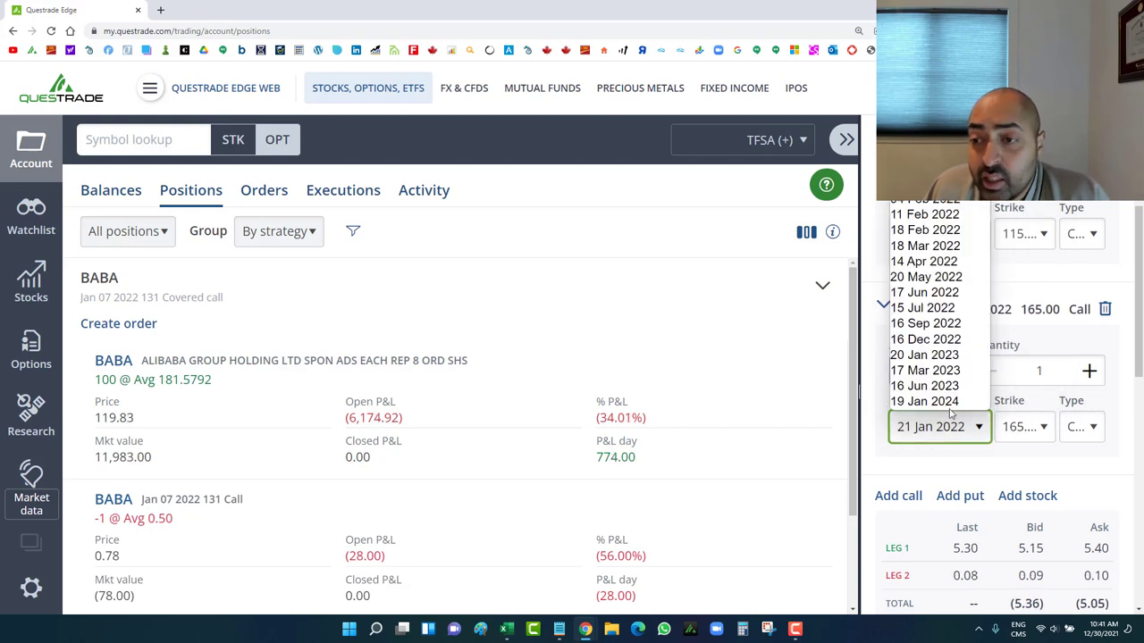
left_click(941, 247)
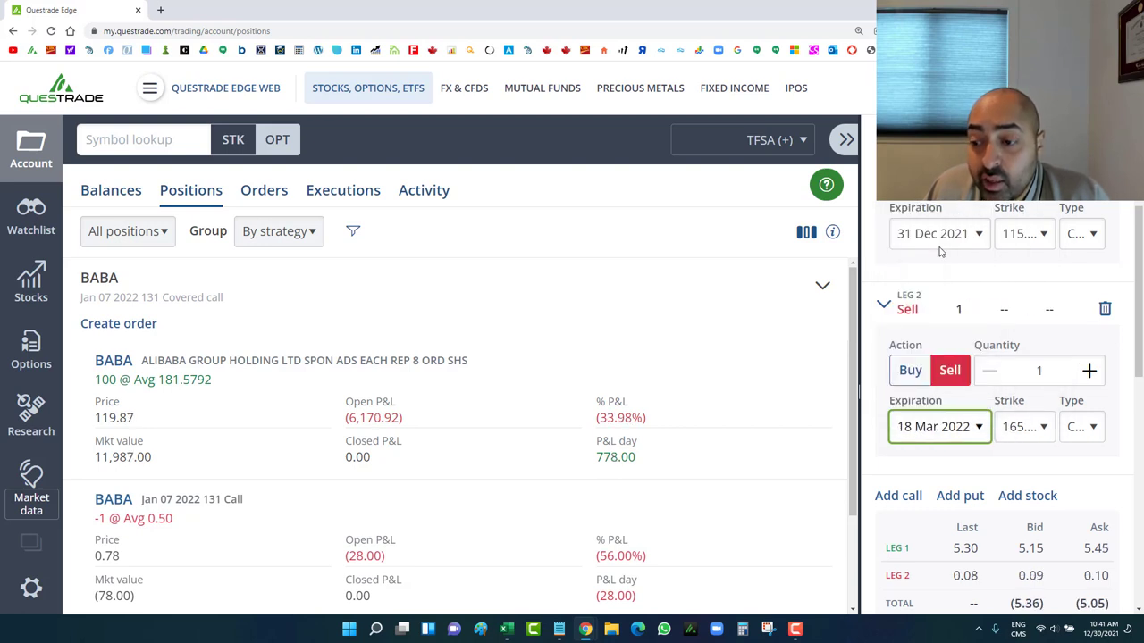
left_click(958, 439)
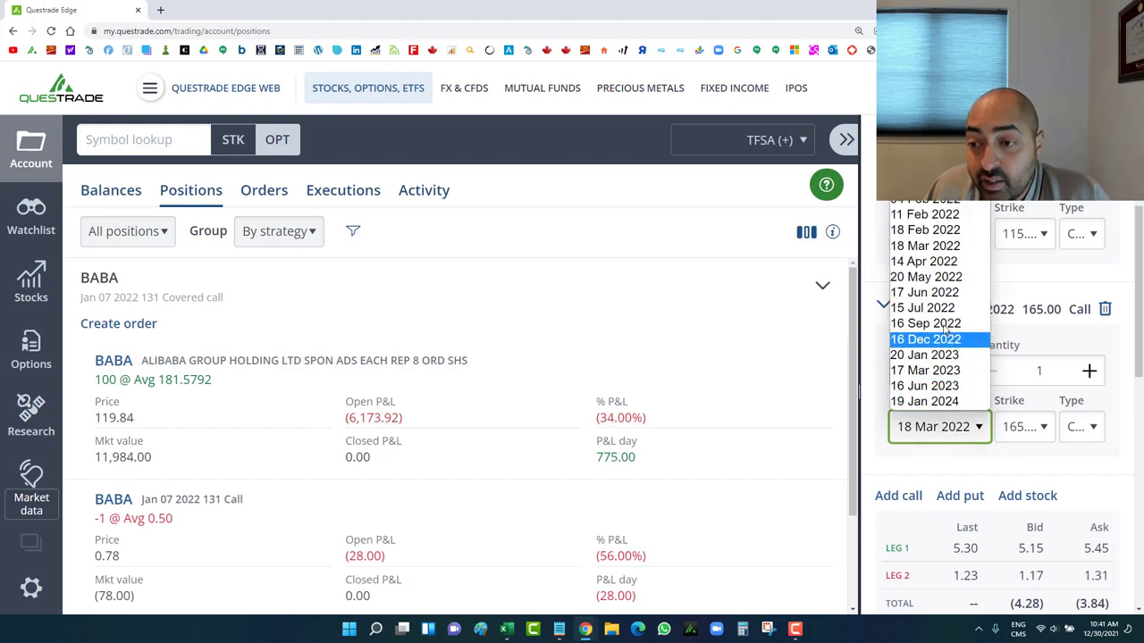
left_click(934, 297)
left_click(949, 418)
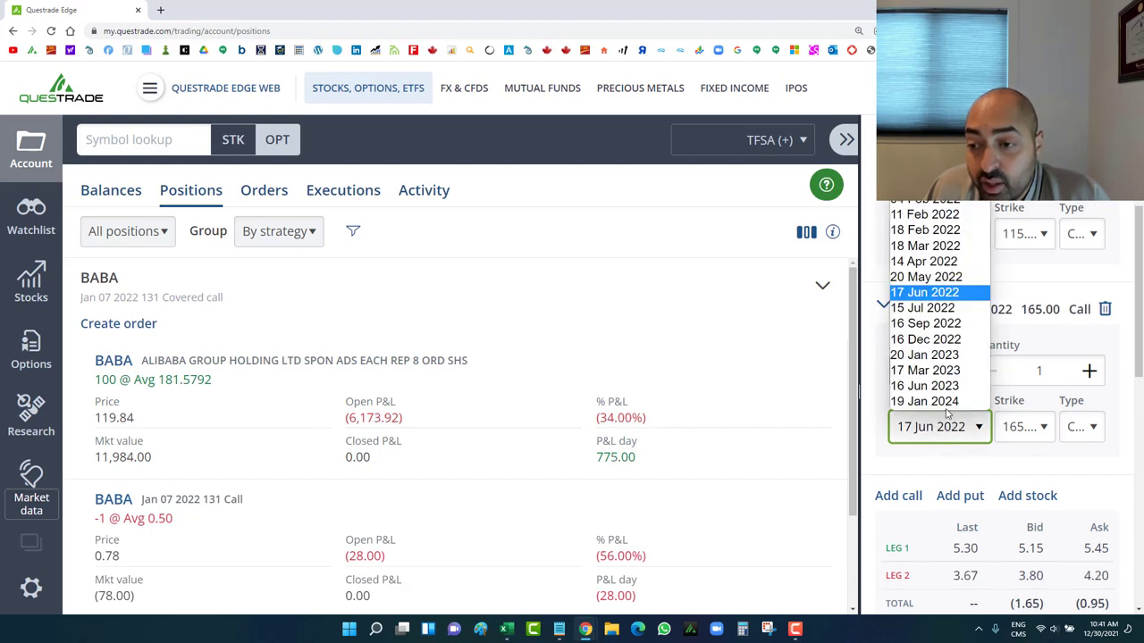
left_click(945, 313)
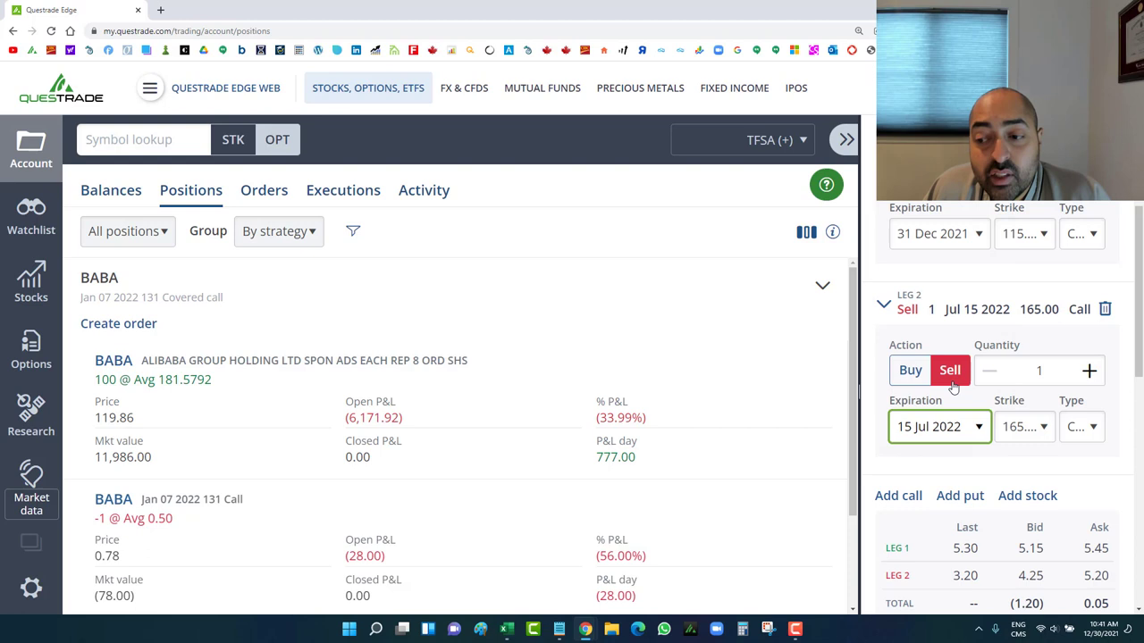
left_click(960, 435)
left_click(947, 325)
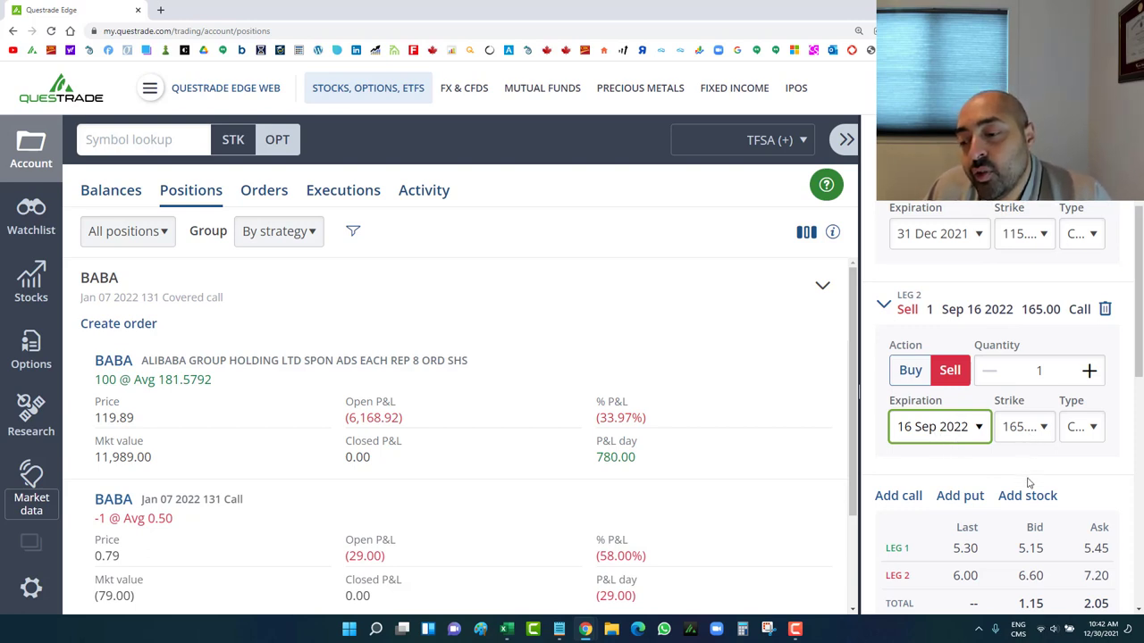
Step: Set the sold 165 call's expiration to 07 Jan 2022 and check the combined bid and ask
scroll(1027, 484, "down", 2)
scroll(1034, 484, "up", 2)
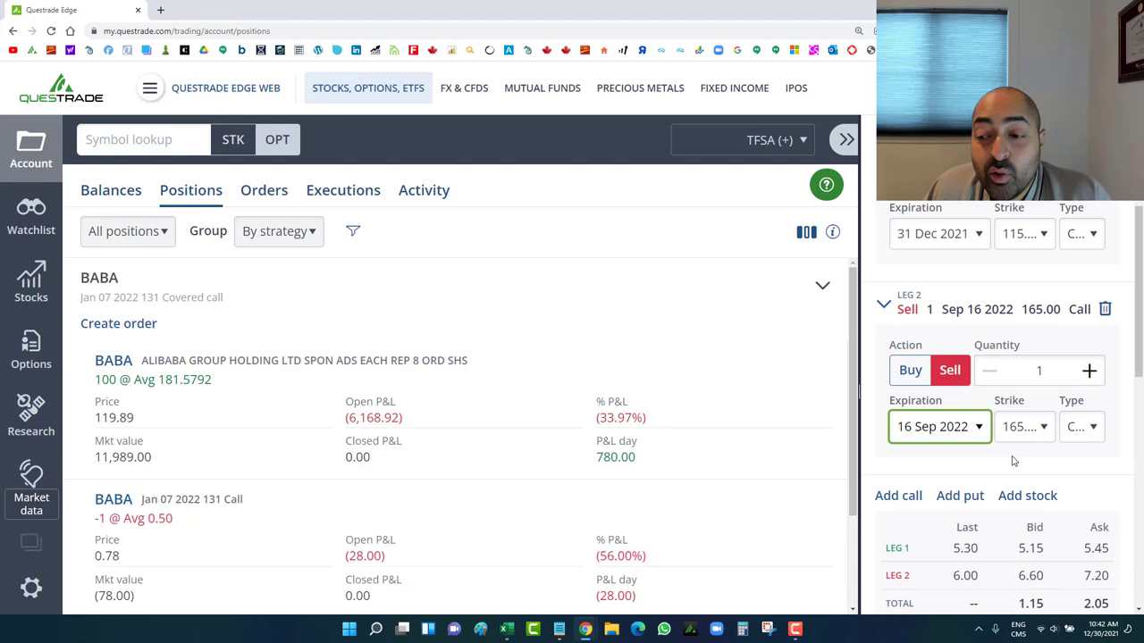
scroll(1005, 459, "down", 1)
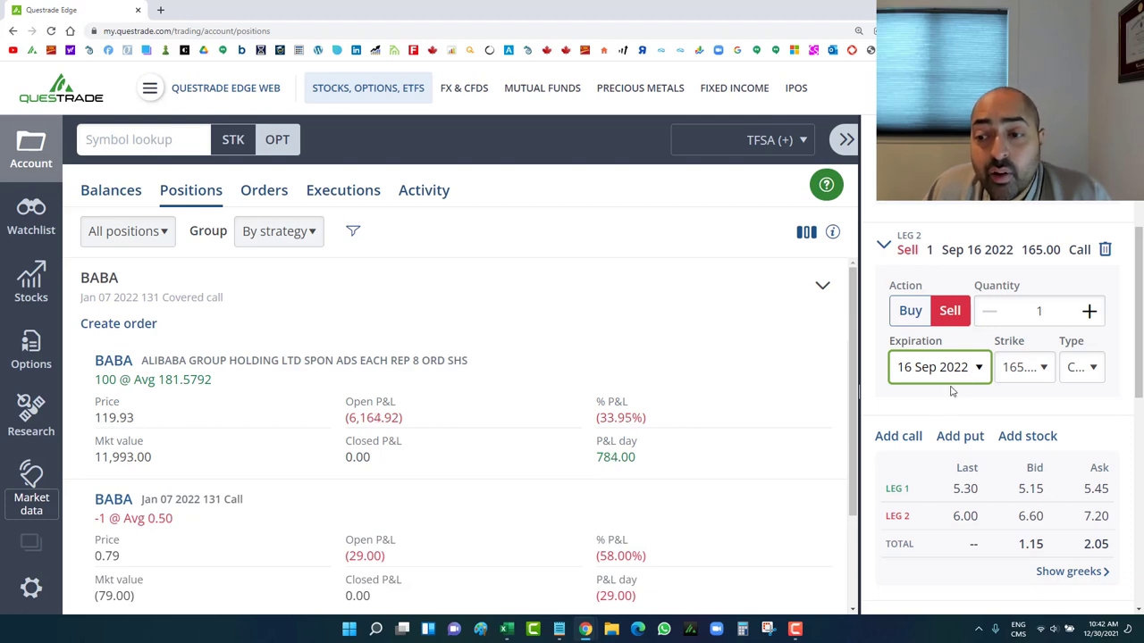
left_click(945, 379)
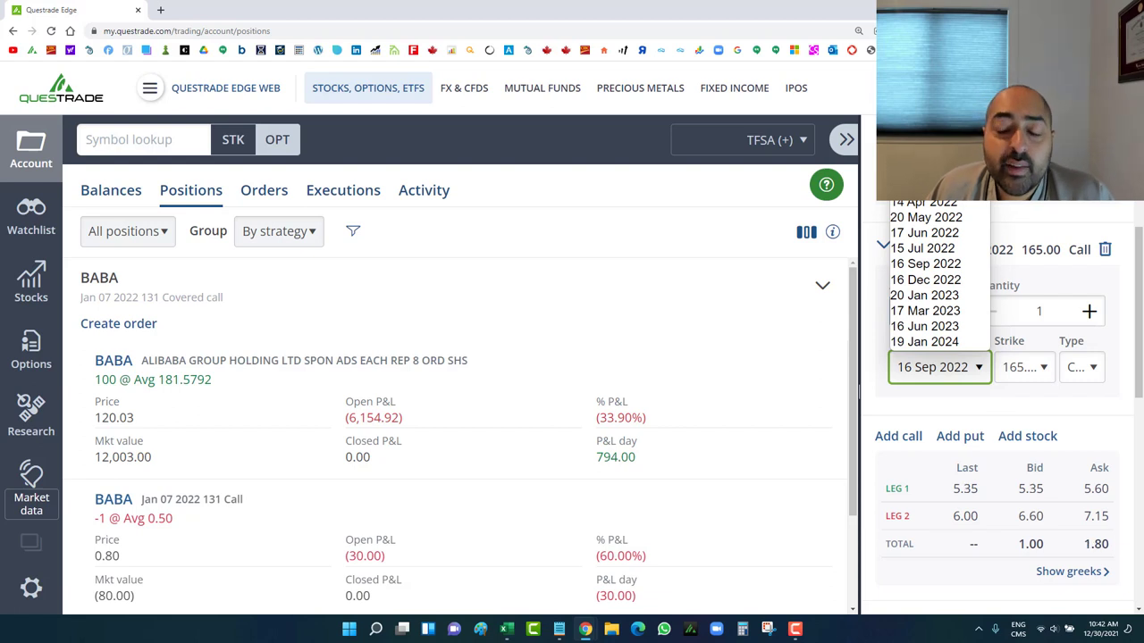
left_click(925, 204)
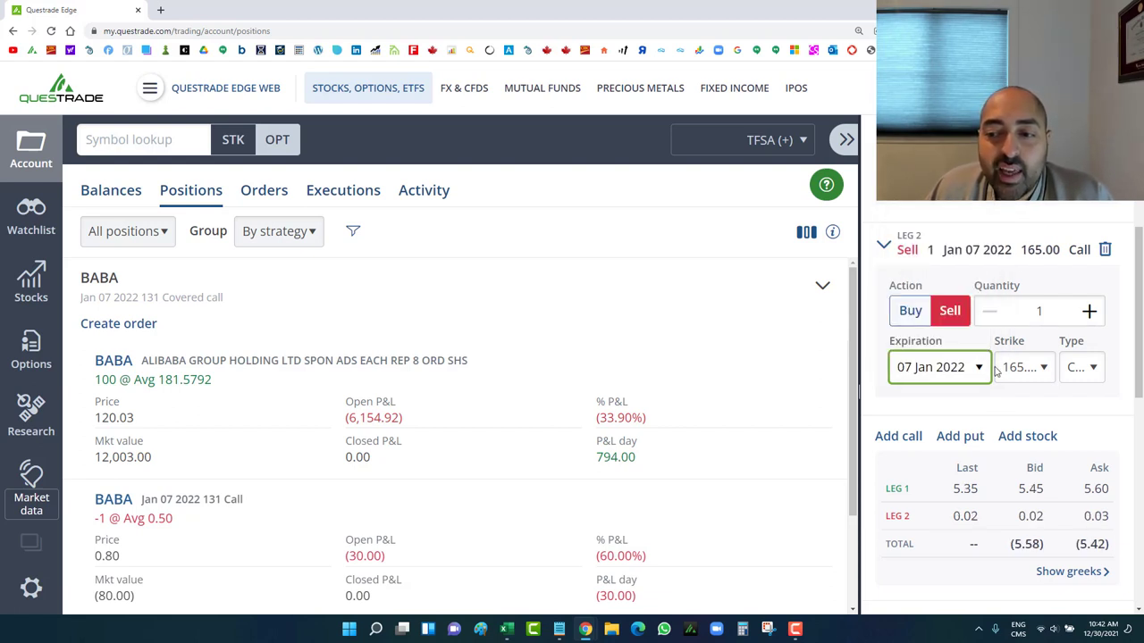
left_click(978, 404)
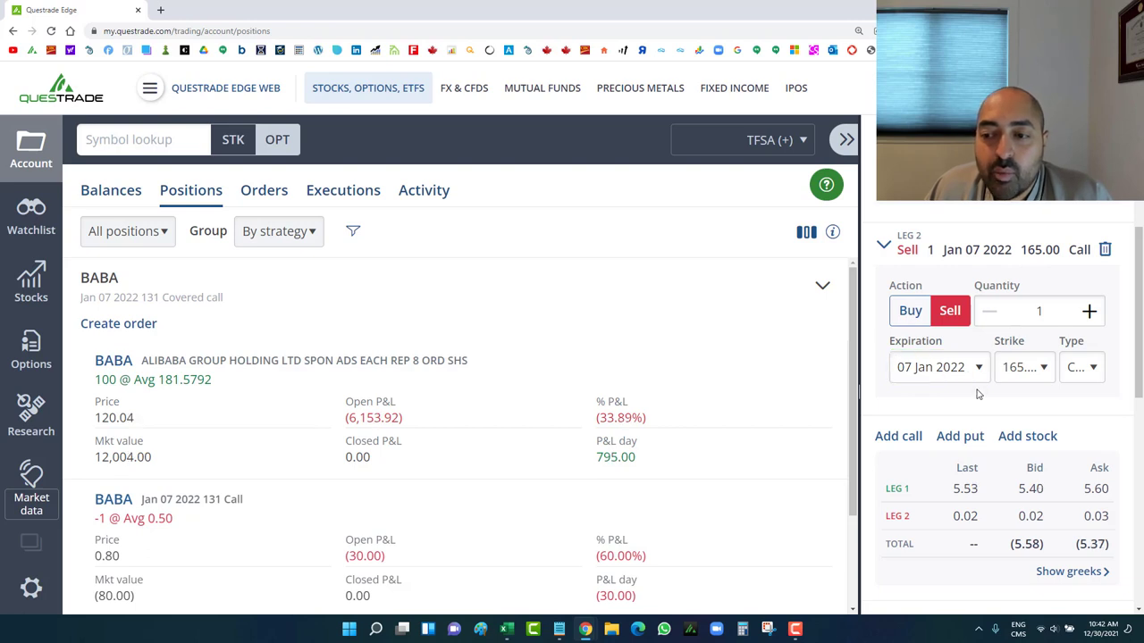
left_click(1028, 366)
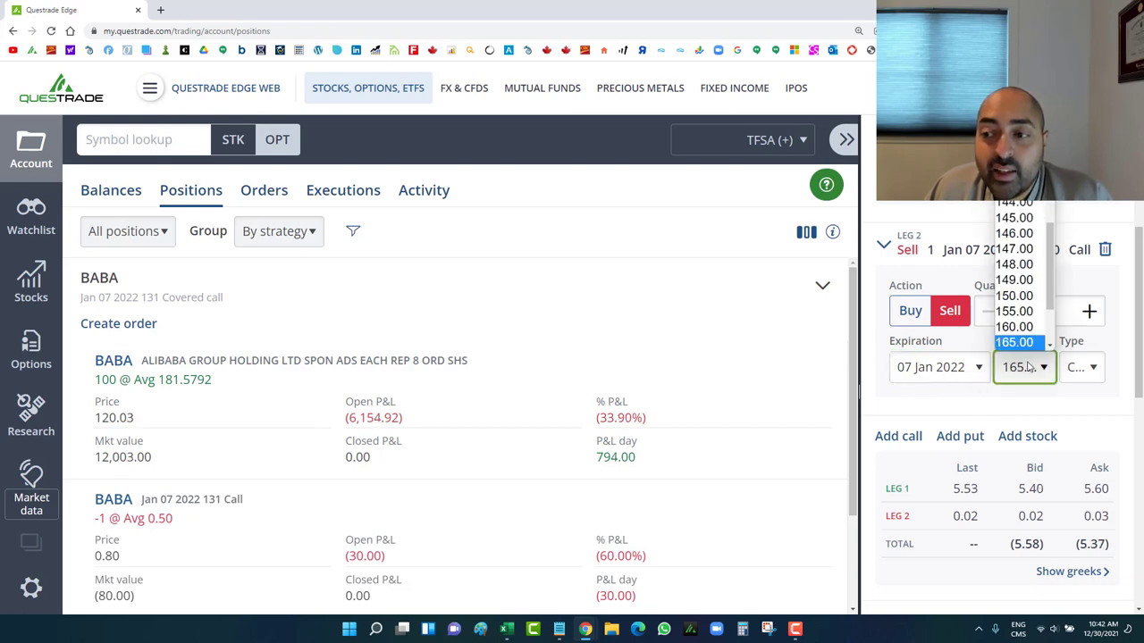
left_click(992, 398)
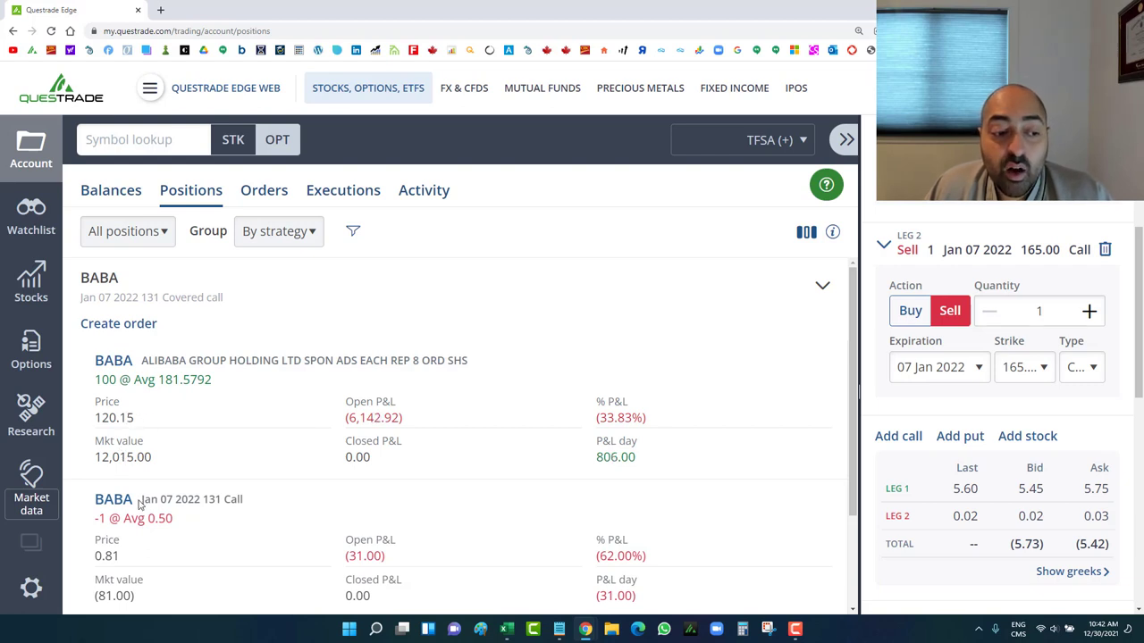
scroll(143, 499, "down", 1)
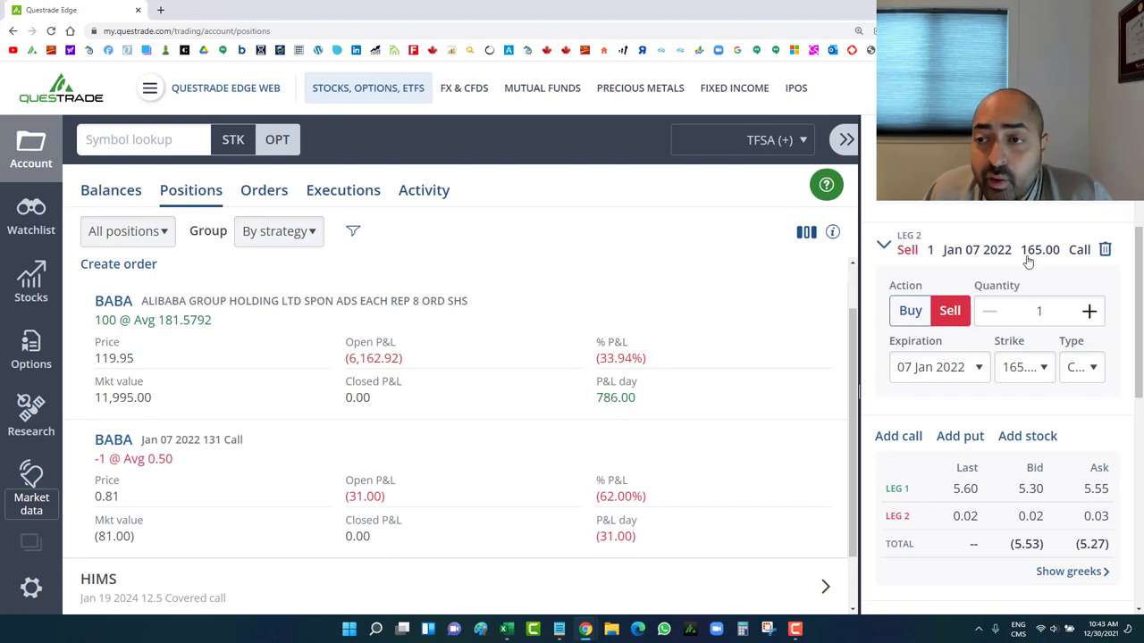
Step: Open BABA's option chain and limit it to the 18 Feb 2022 expiration
left_click(138, 130)
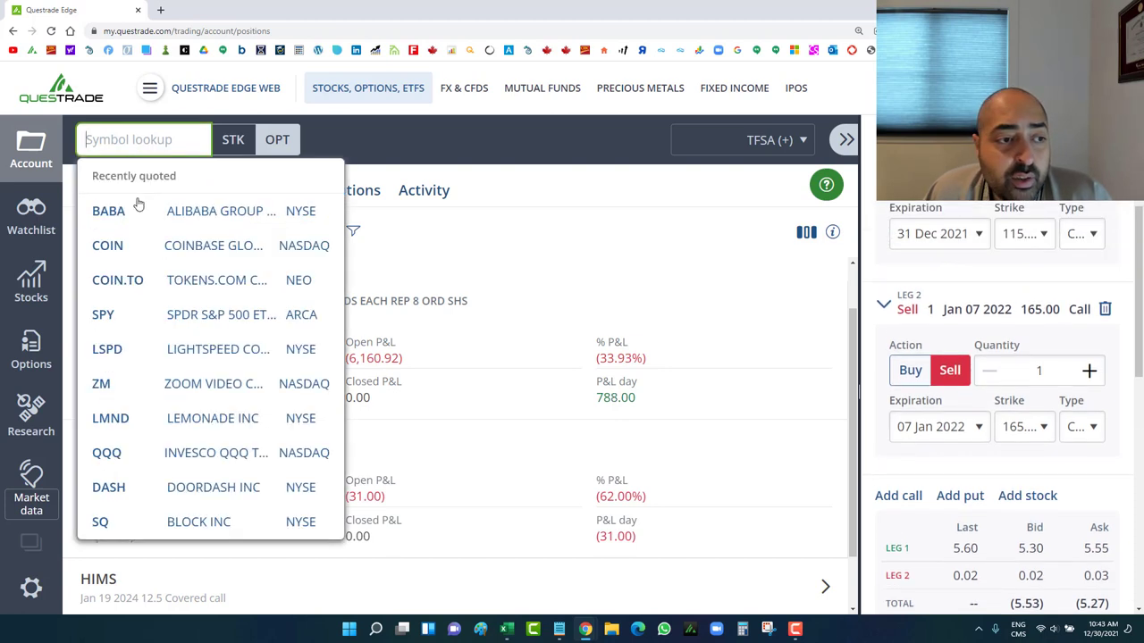
left_click(134, 207)
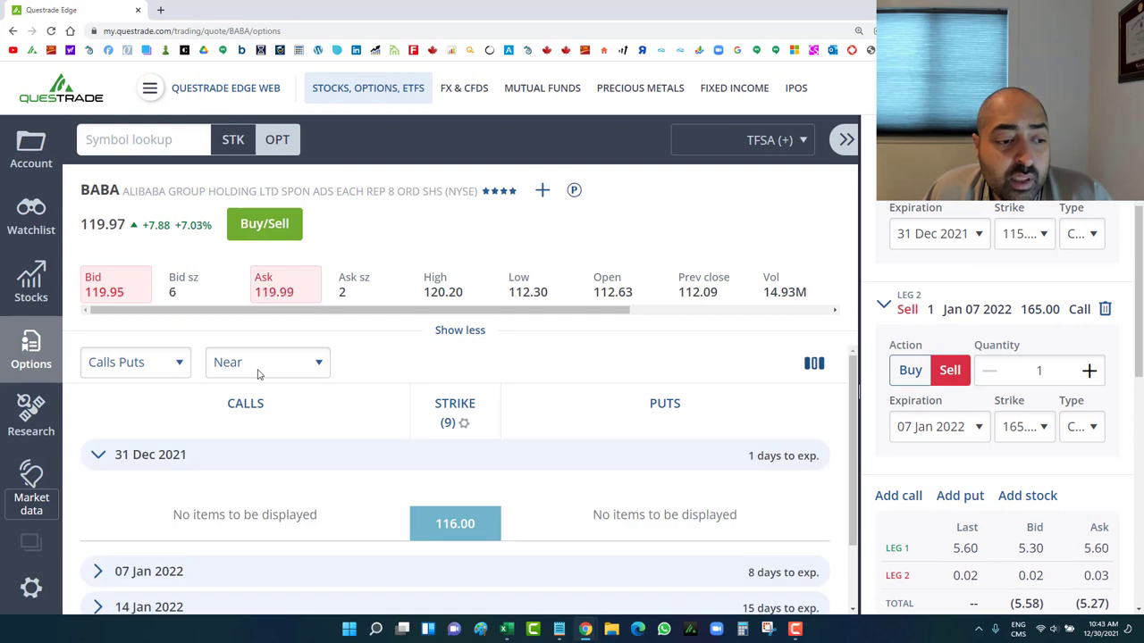
left_click(260, 373)
scroll(268, 167, "down", 1)
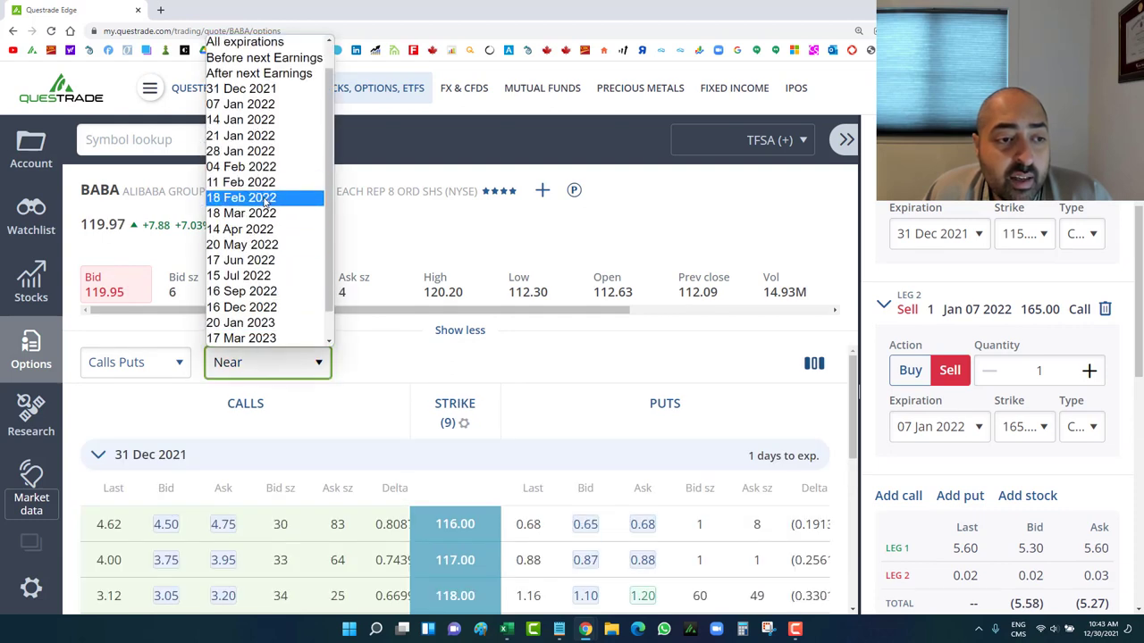
left_click(266, 198)
Step: Show only the calls with all strikes and examine the premiums for strikes 165 to 195
left_click(451, 423)
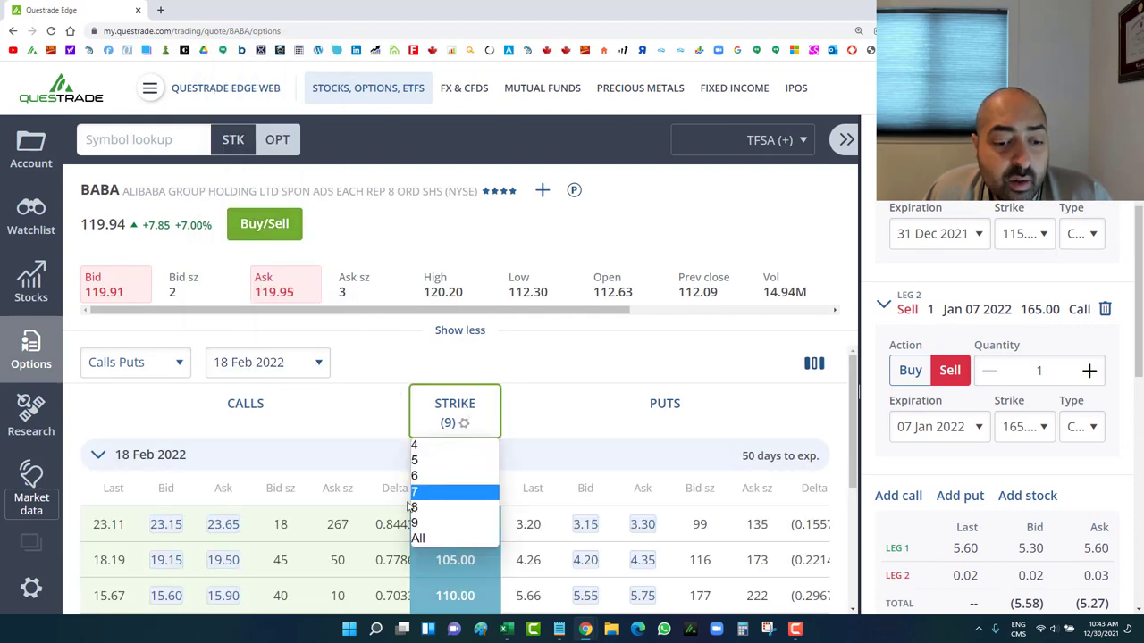
left_click(246, 403)
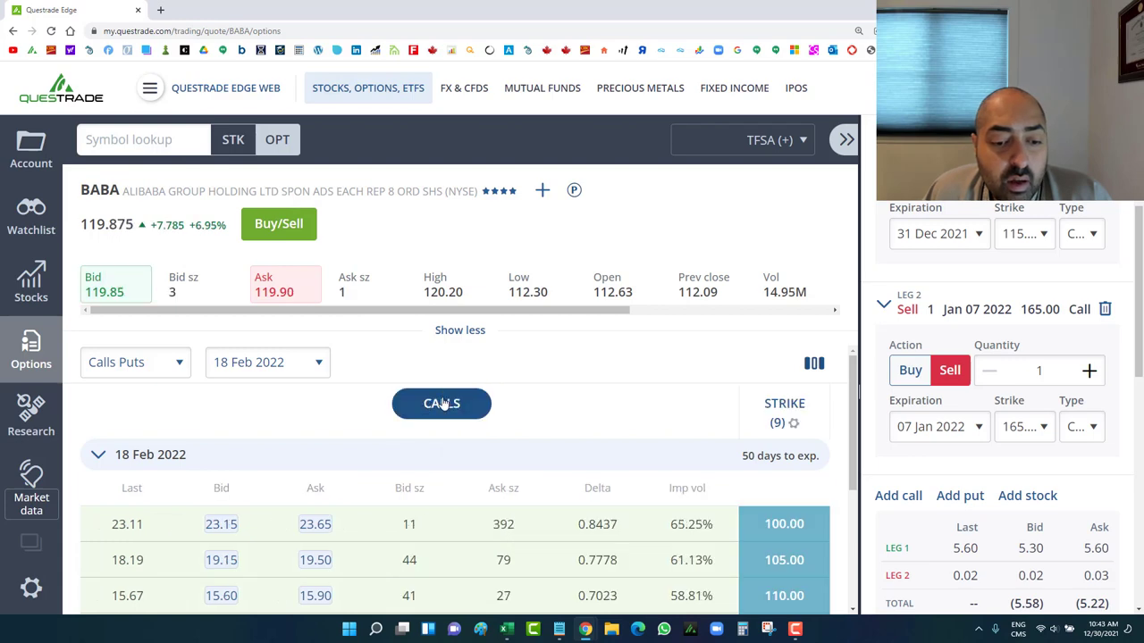
left_click(792, 422)
left_click(768, 538)
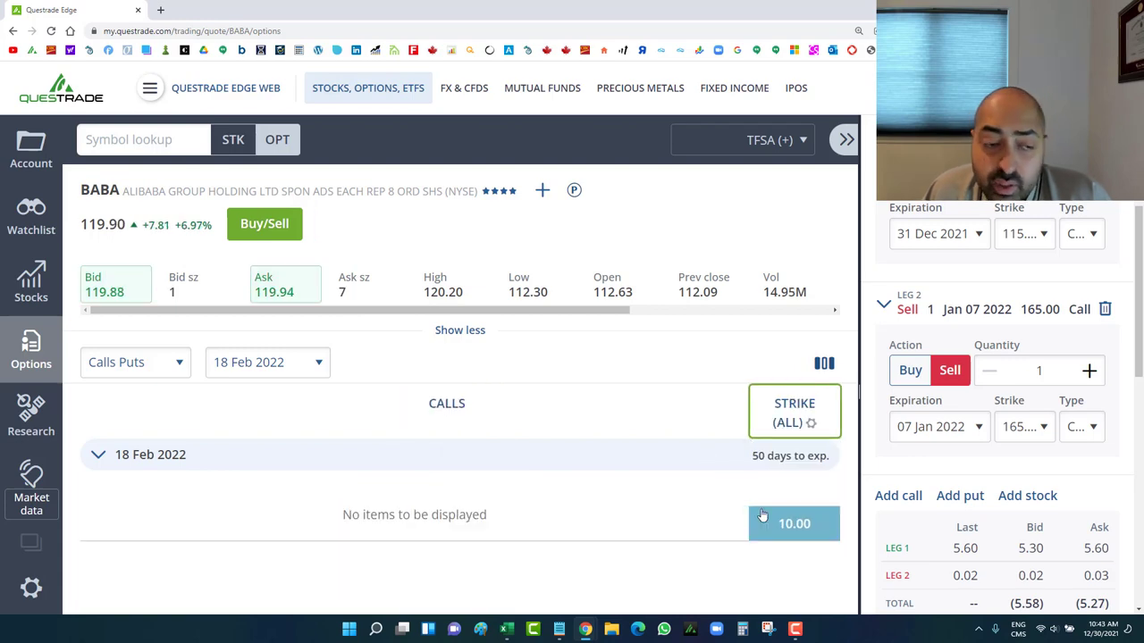
scroll(501, 470, "down", 4)
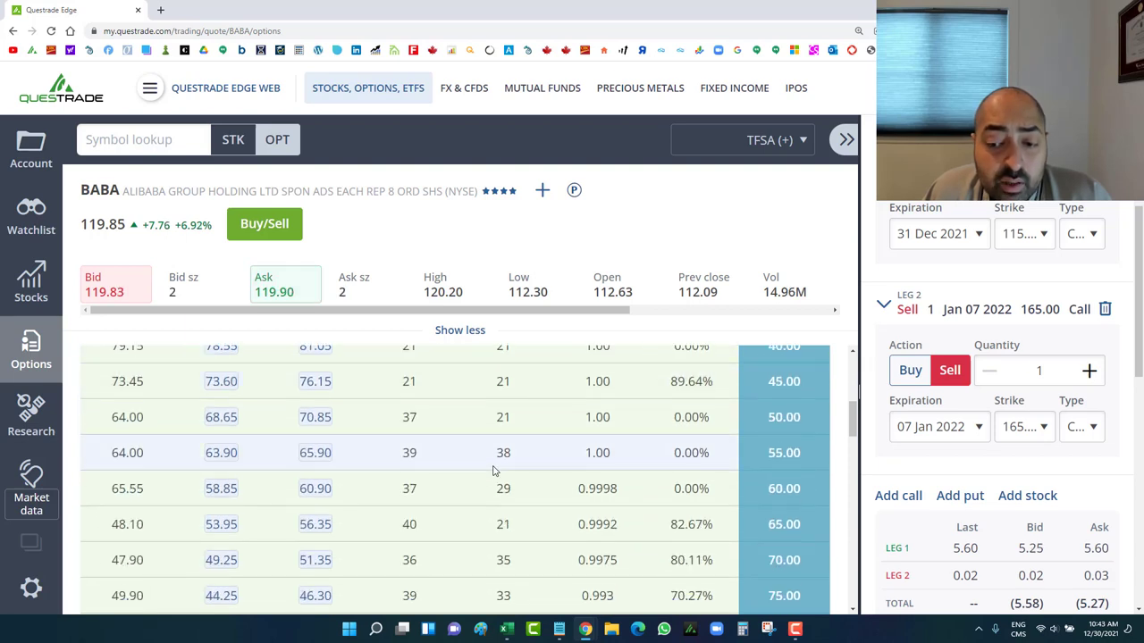
scroll(493, 470, "down", 5)
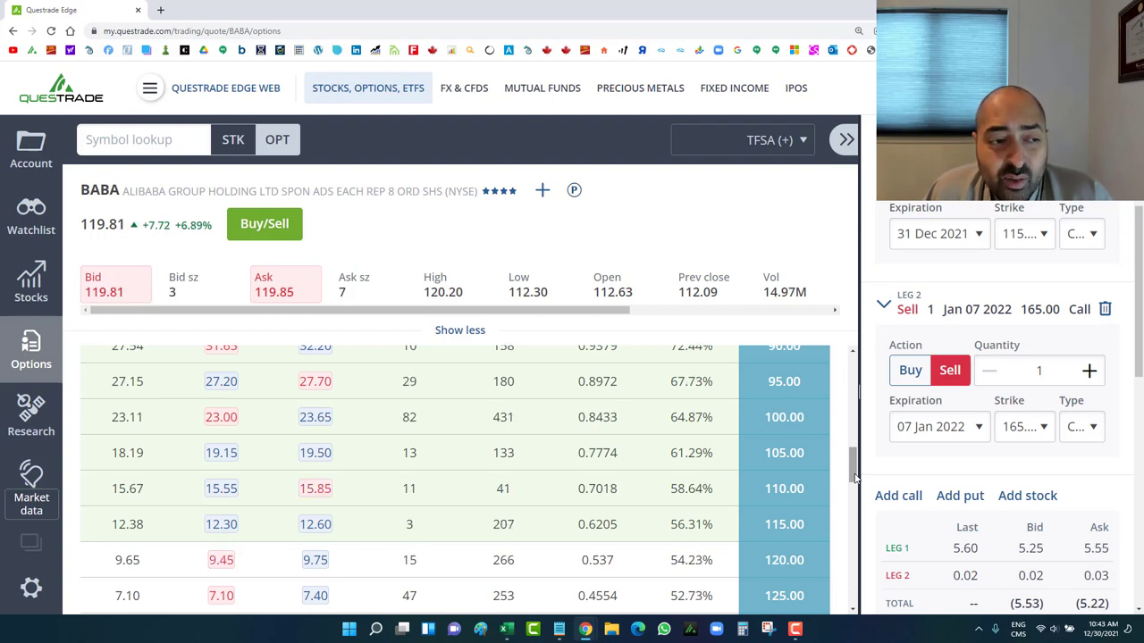
left_click_drag(853, 478, 854, 536)
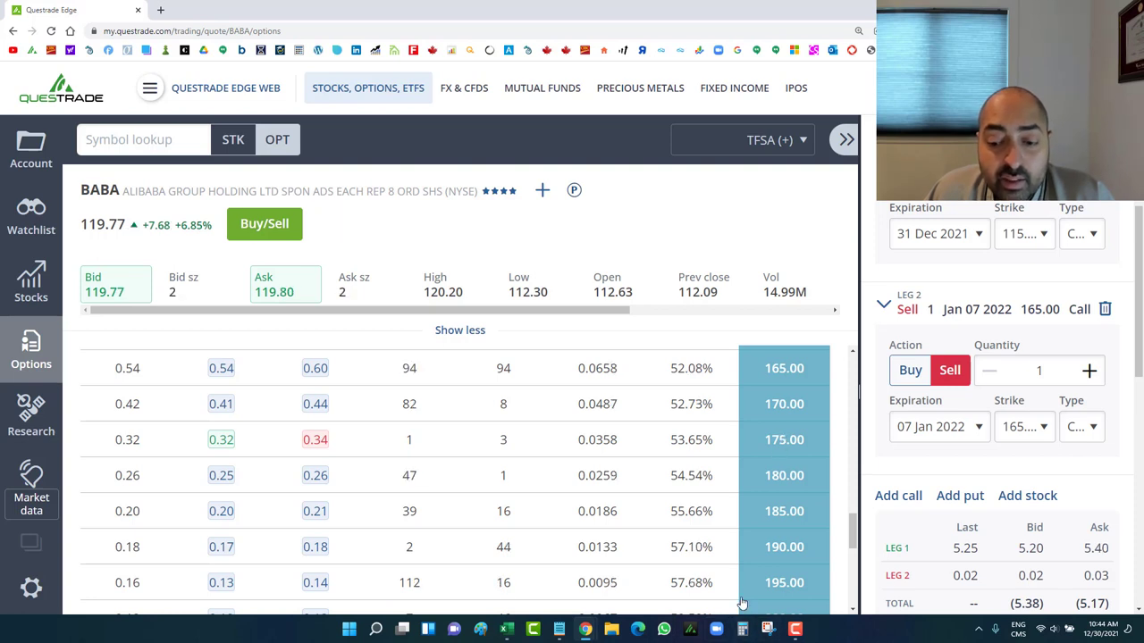
Step: Open the Calculator, divide 0.32 by 163 and multiply the result by 6
left_click(742, 630)
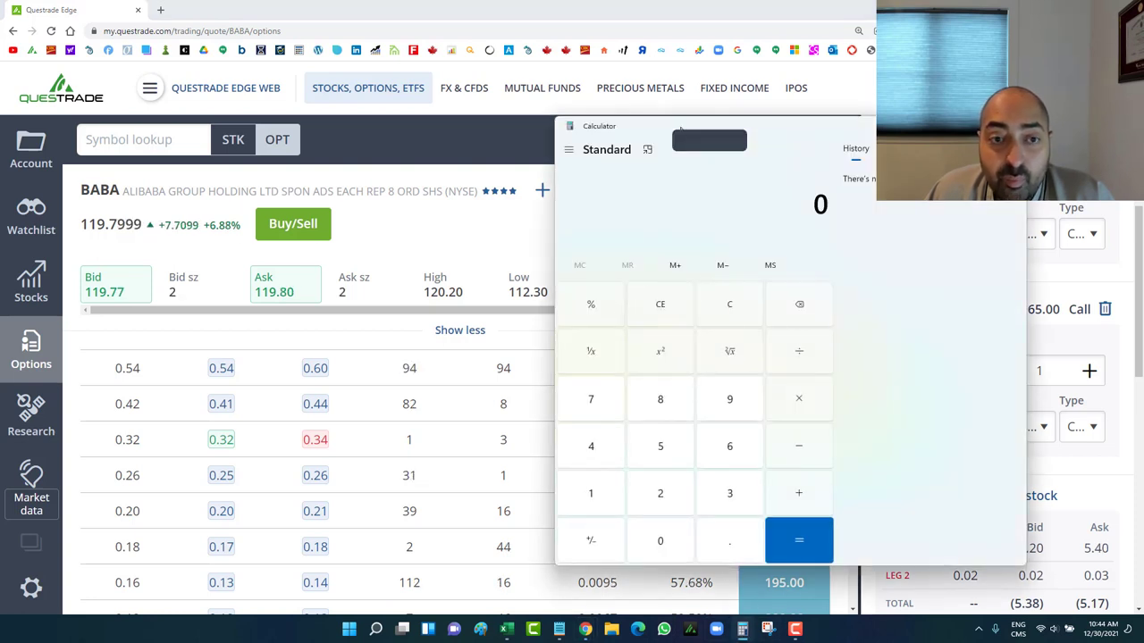
left_click_drag(679, 130, 775, 120)
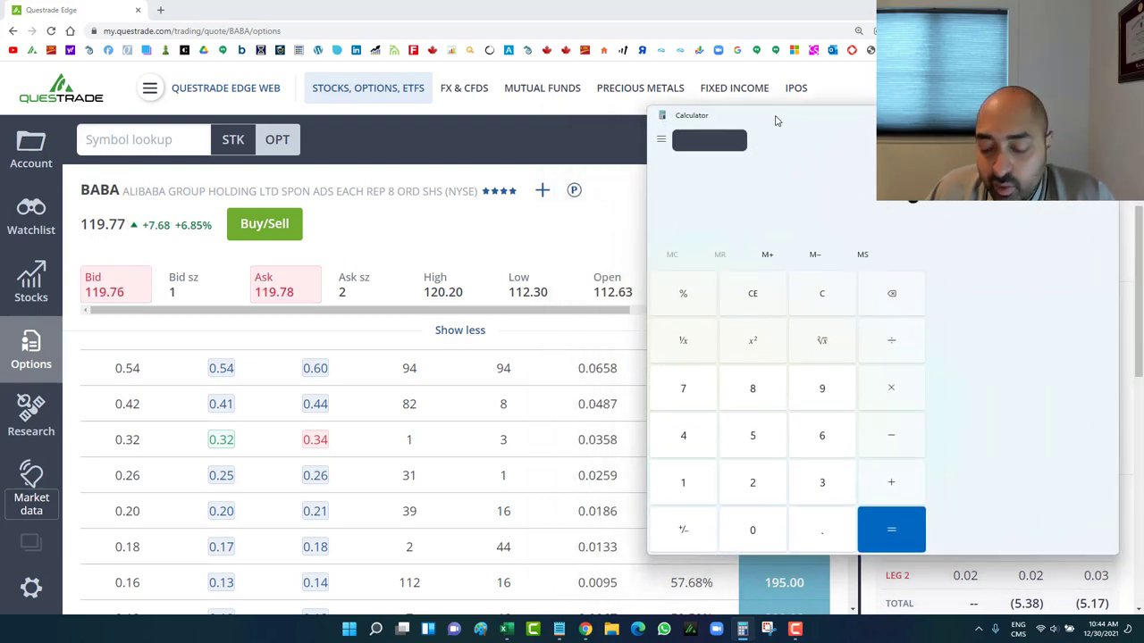
type("0.32")
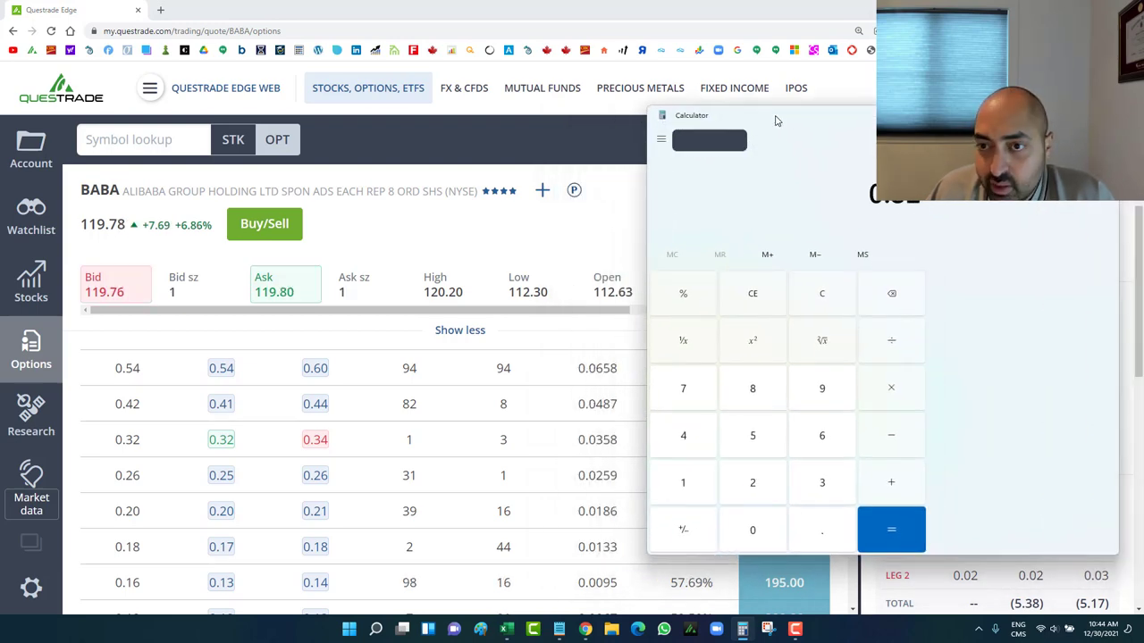
left_click_drag(801, 136, 286, 204)
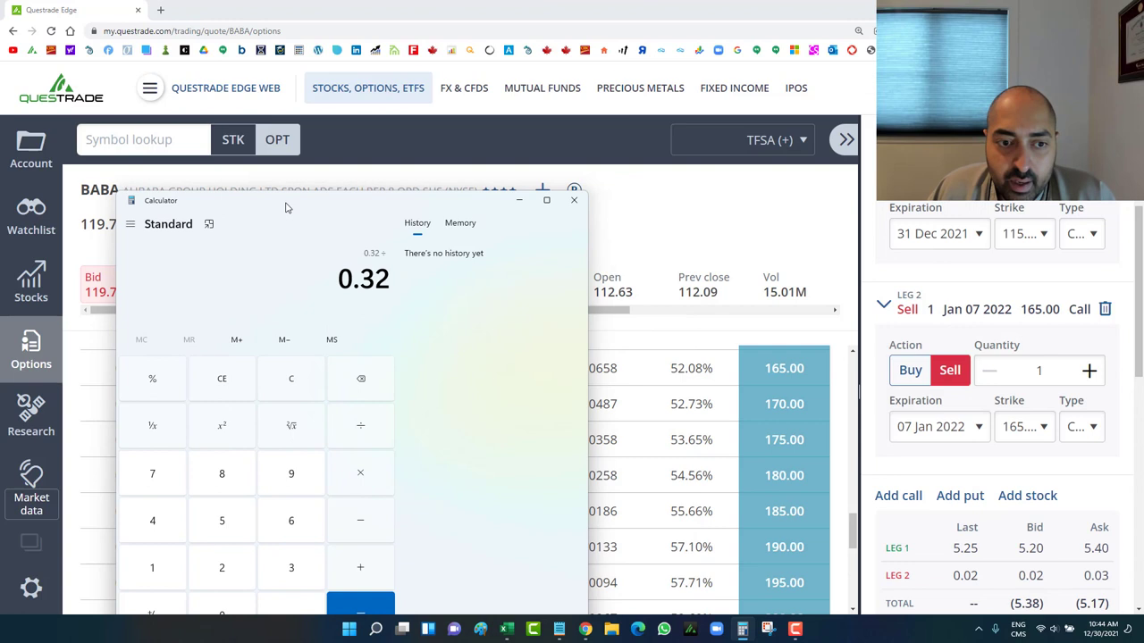
type("163")
key("Return")
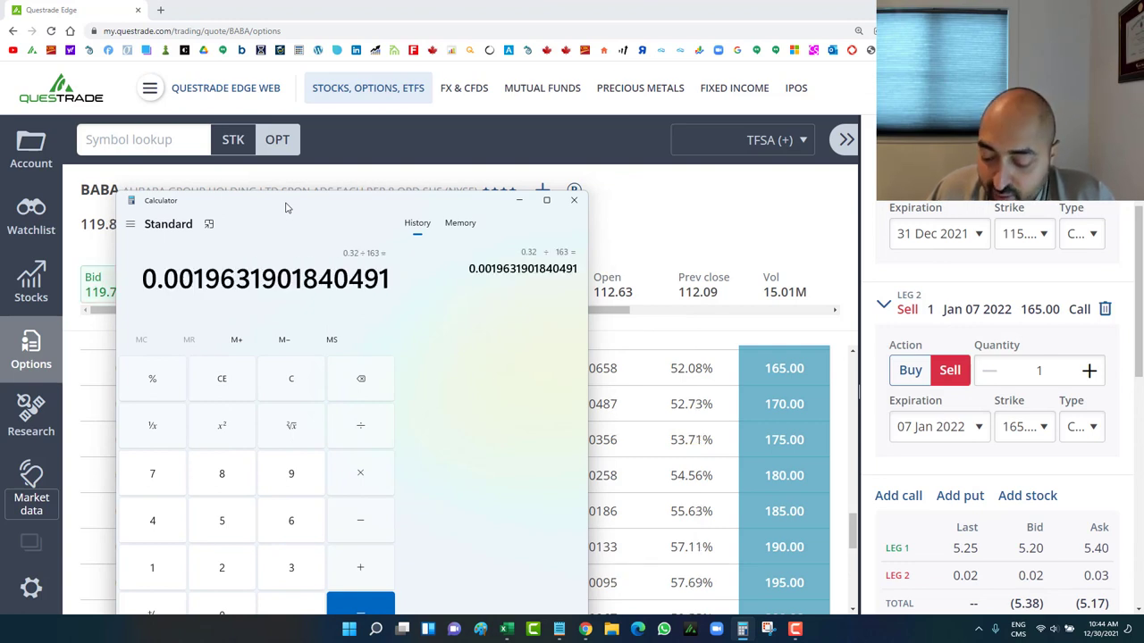
key("asterisk")
type("6")
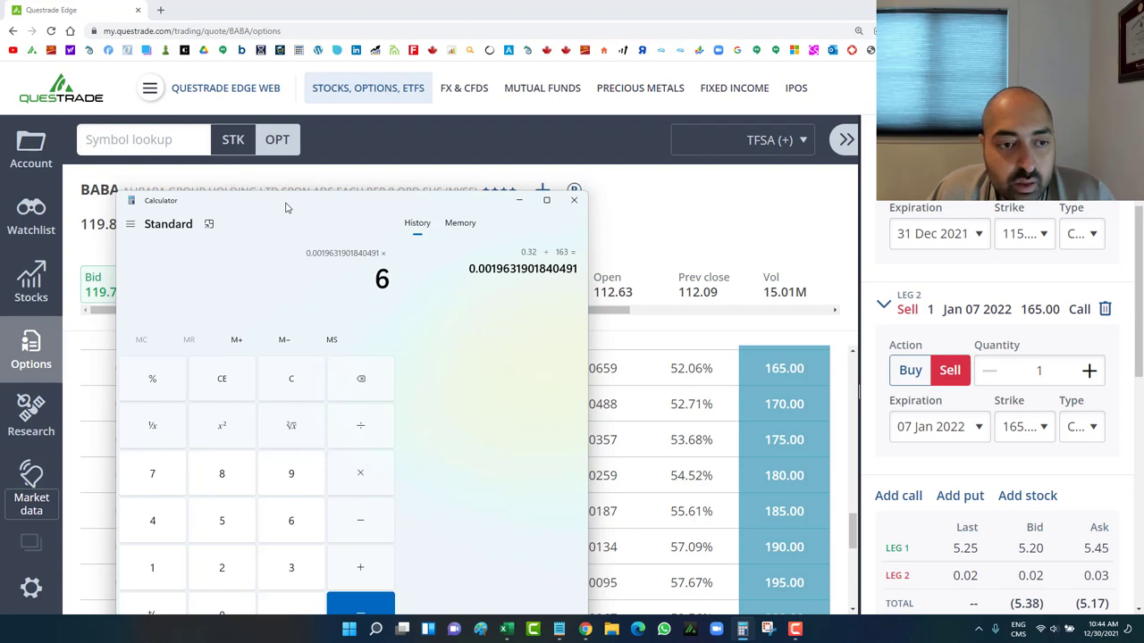
key("Return")
Step: Close the Calculator, hide the order entry and return to the account's positions
left_click_drag(299, 200, 386, 145)
left_click(659, 146)
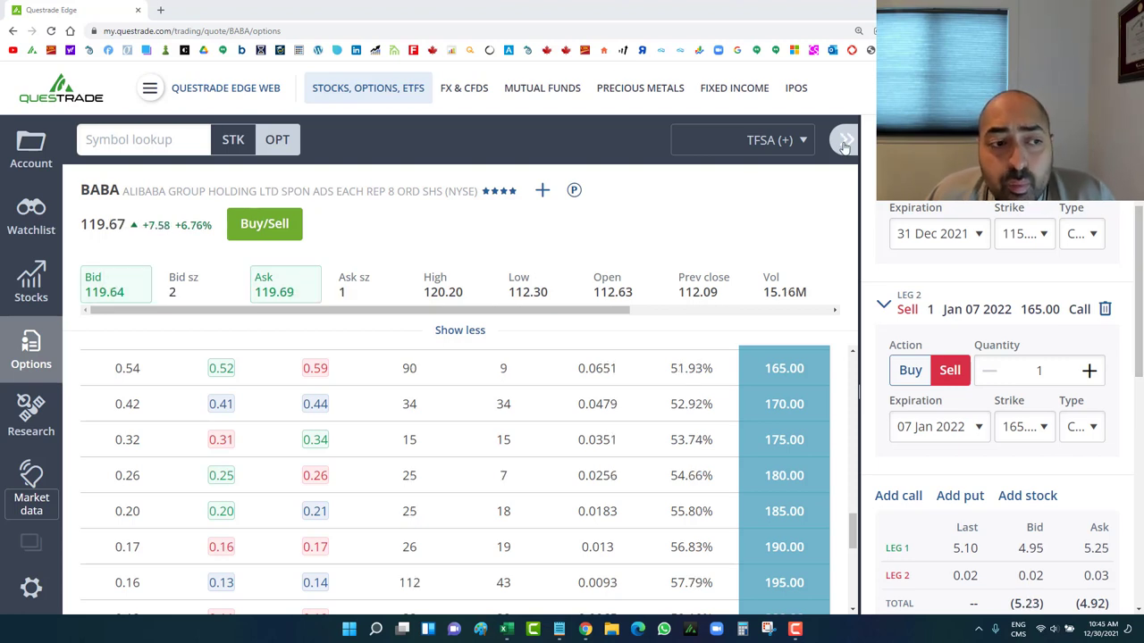
left_click(375, 300)
left_click(40, 157)
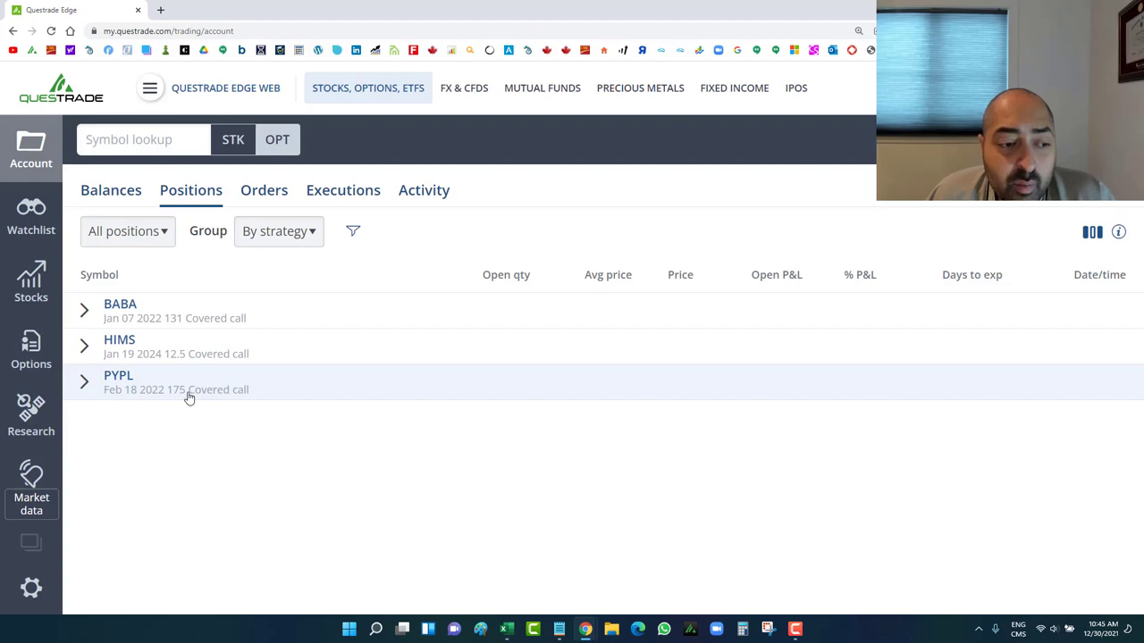
Step: Switch to the Excel trade log and select the open price of the PYPL 175 covered call
key("alt+Tab")
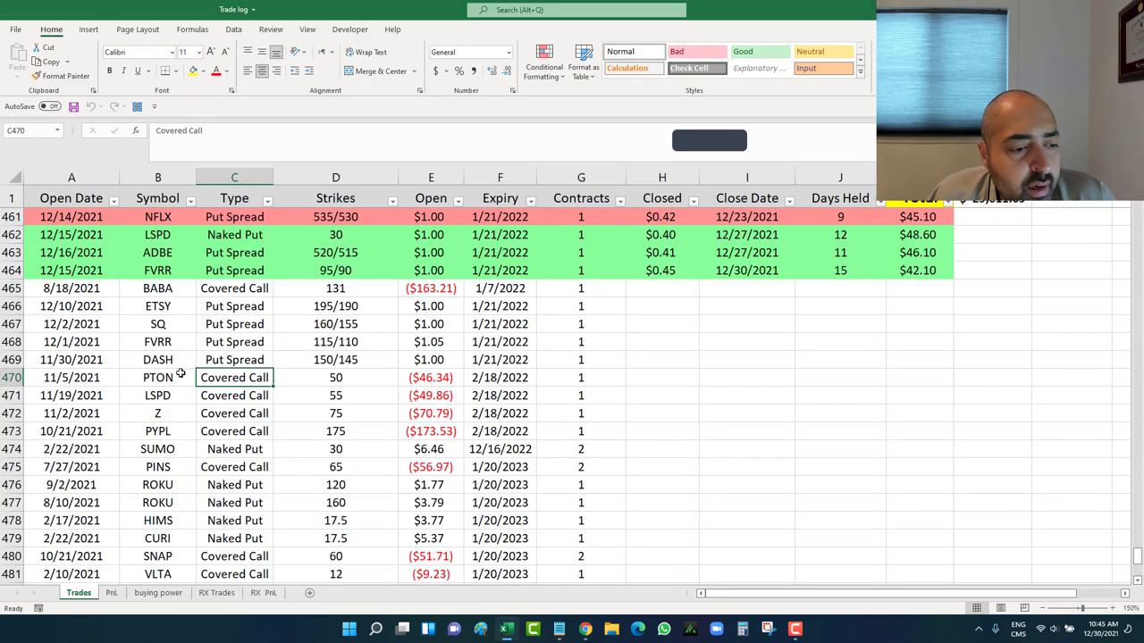
scroll(215, 404, "down", 1)
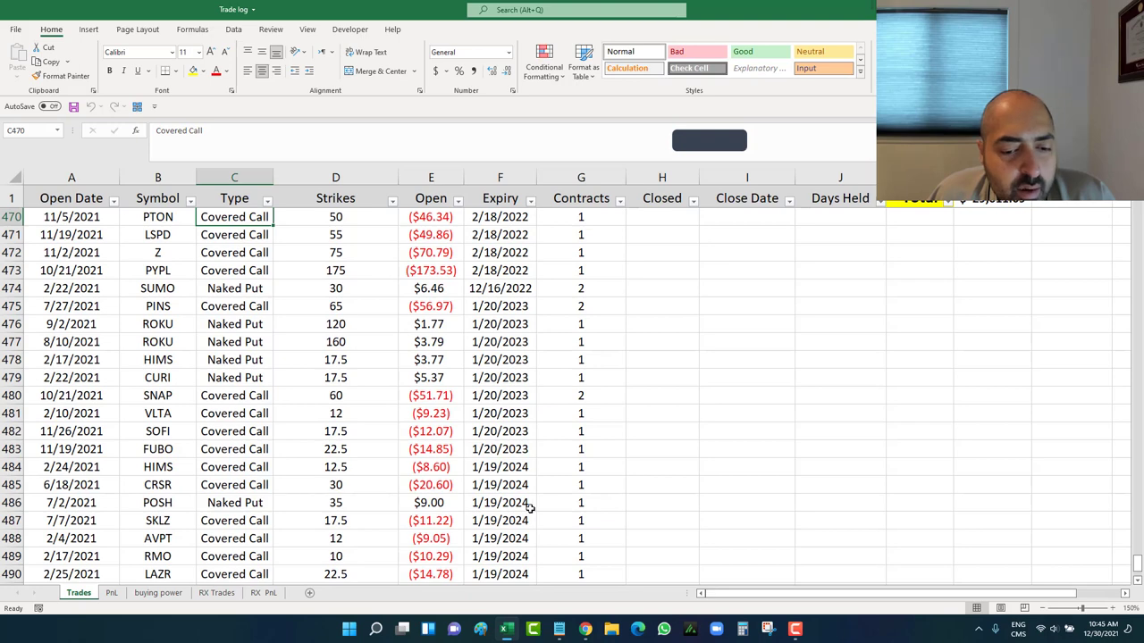
scroll(530, 508, "down", 3)
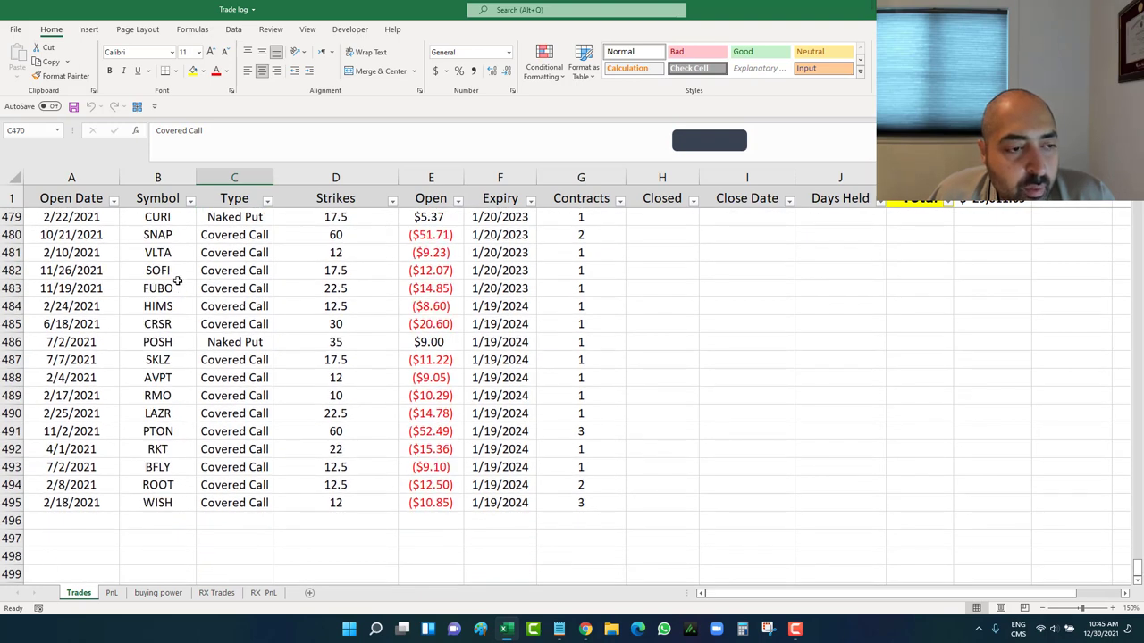
scroll(177, 280, "up", 2)
left_click(451, 220)
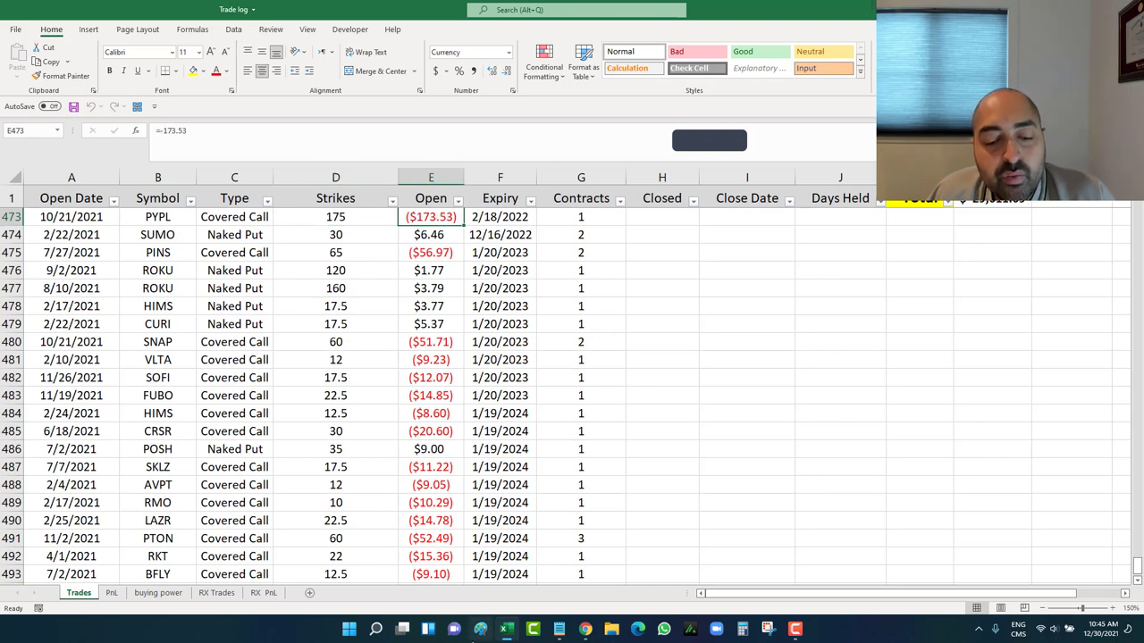
Step: Switch back to Questrade Edge, create an order from the PYPL covered call and remove its shares leg
mouse_move(584, 629)
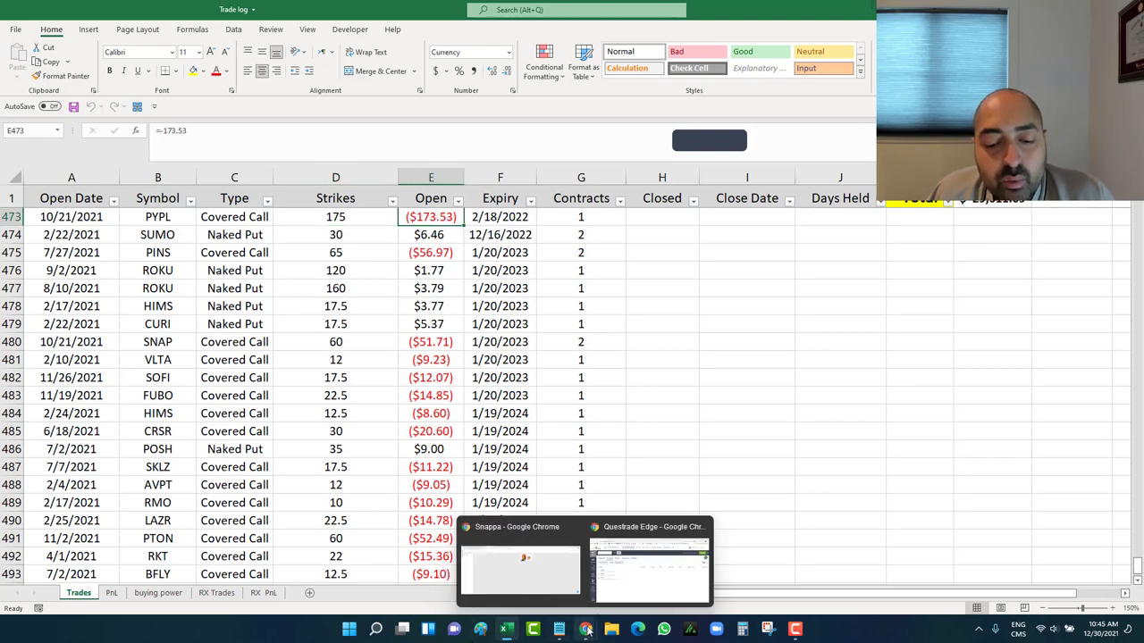
left_click(534, 536)
left_click(174, 393)
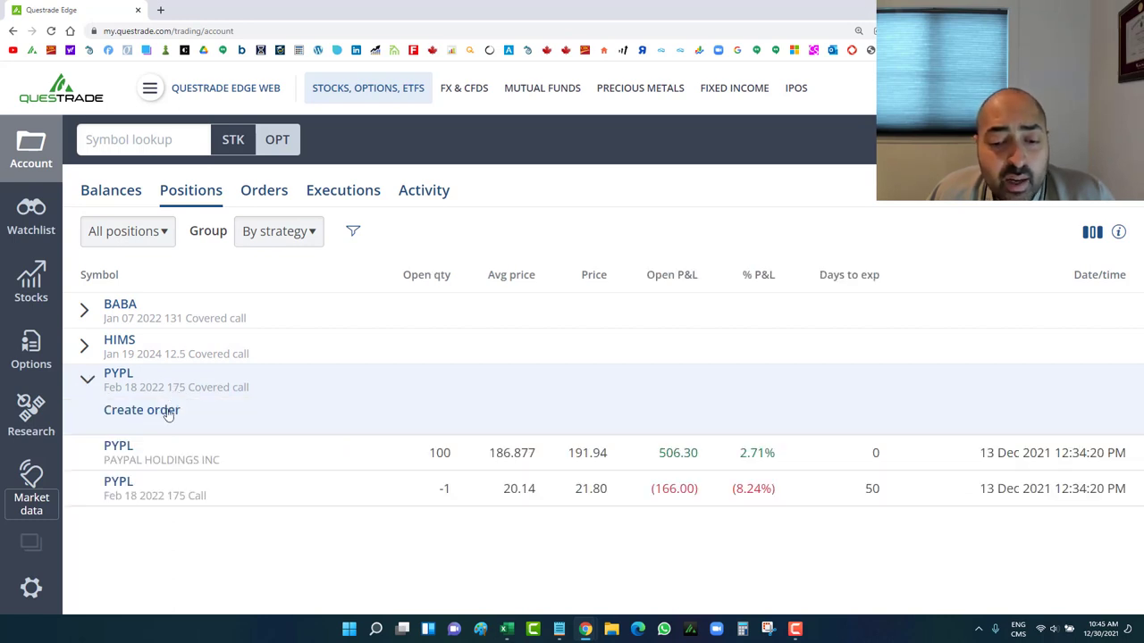
left_click(168, 411)
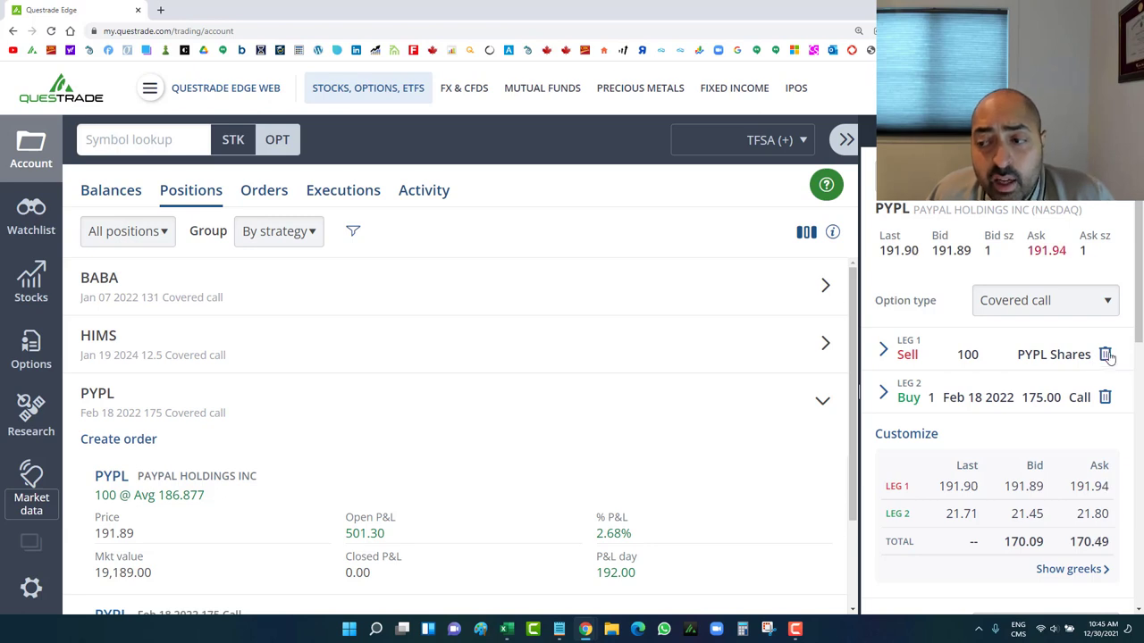
left_click(1105, 354)
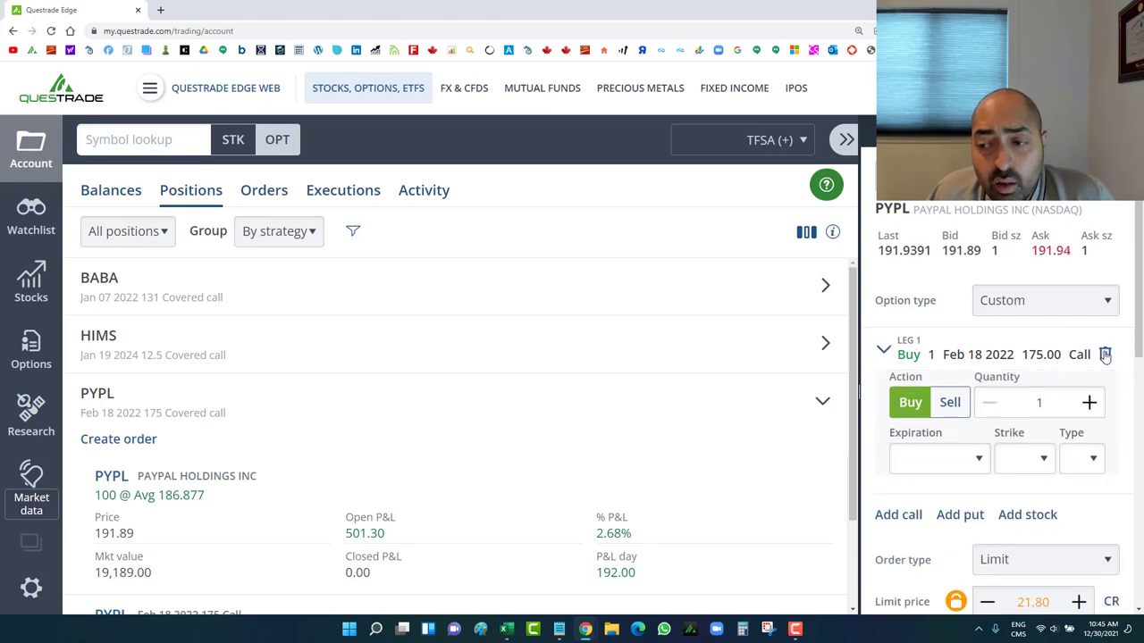
Step: Add a second leg to the PYPL order selling one 18 Feb 2022 190 call, and review the bid and ask prices of both legs
scroll(912, 518, "down", 1)
left_click(907, 483)
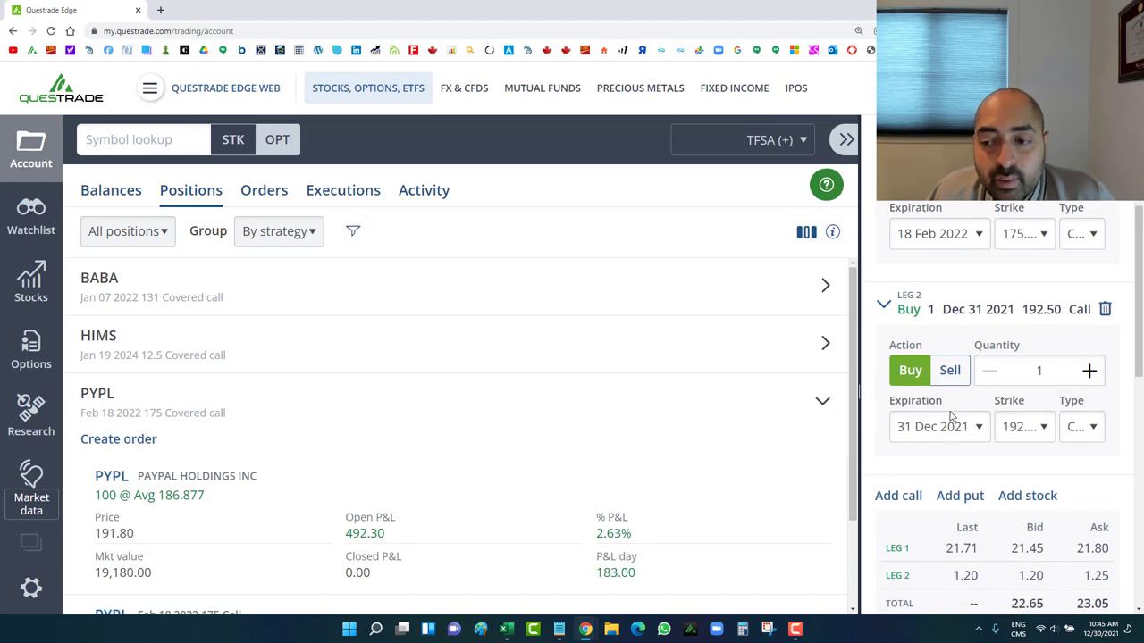
left_click(951, 420)
left_click(937, 261)
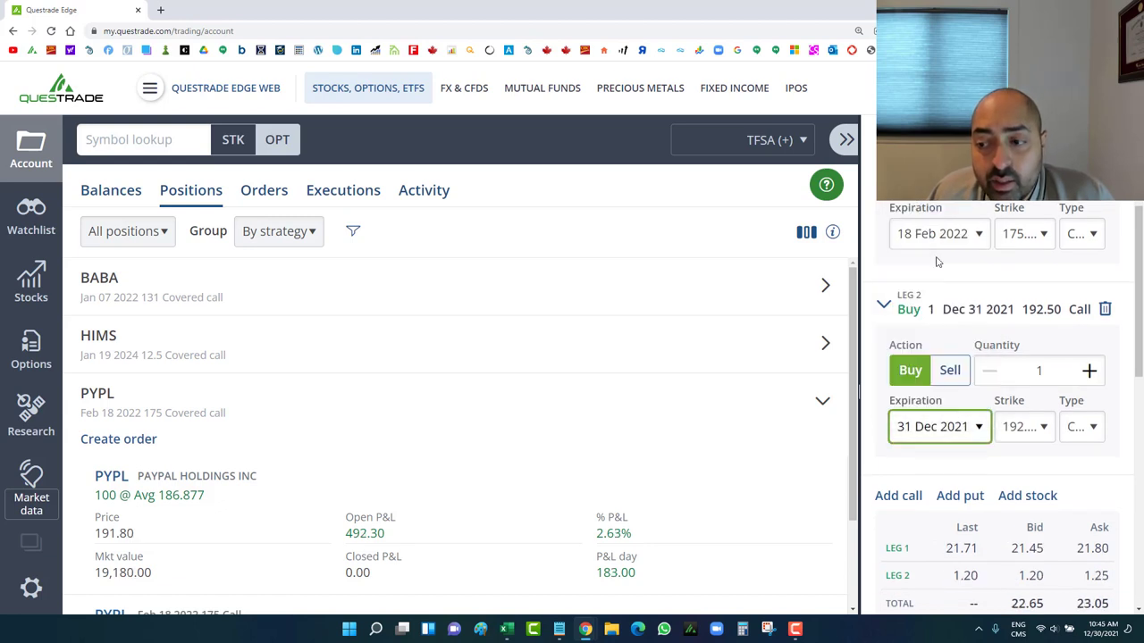
left_click(1028, 427)
left_click(1019, 383)
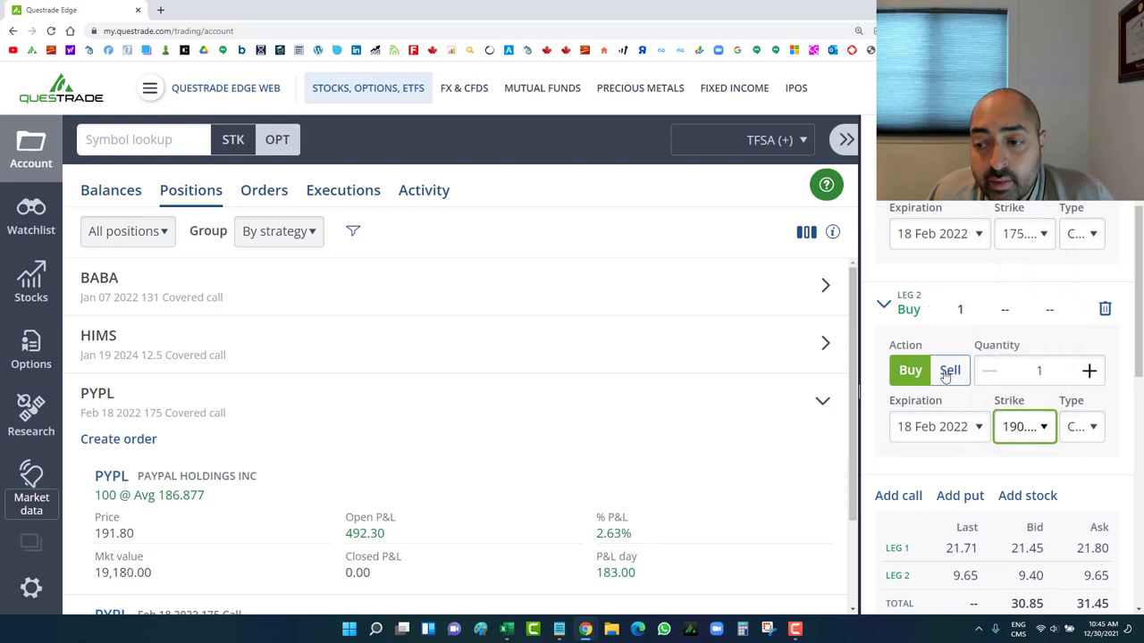
left_click(949, 370)
scroll(1080, 536, "down", 3)
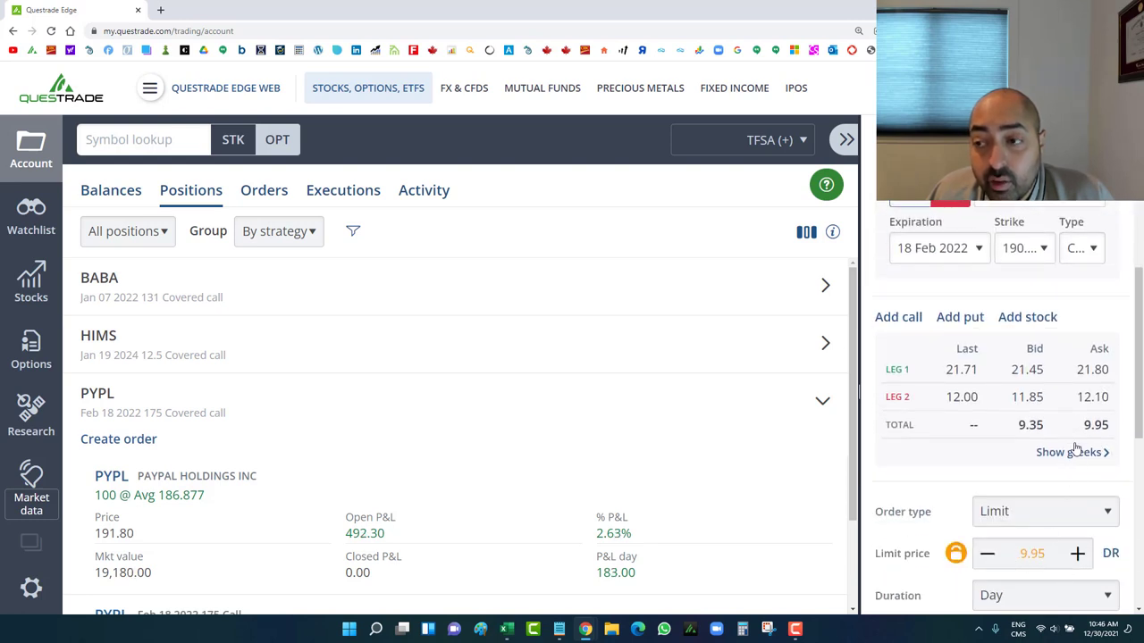
scroll(1076, 449, "up", 2)
scroll(1077, 447, "down", 1)
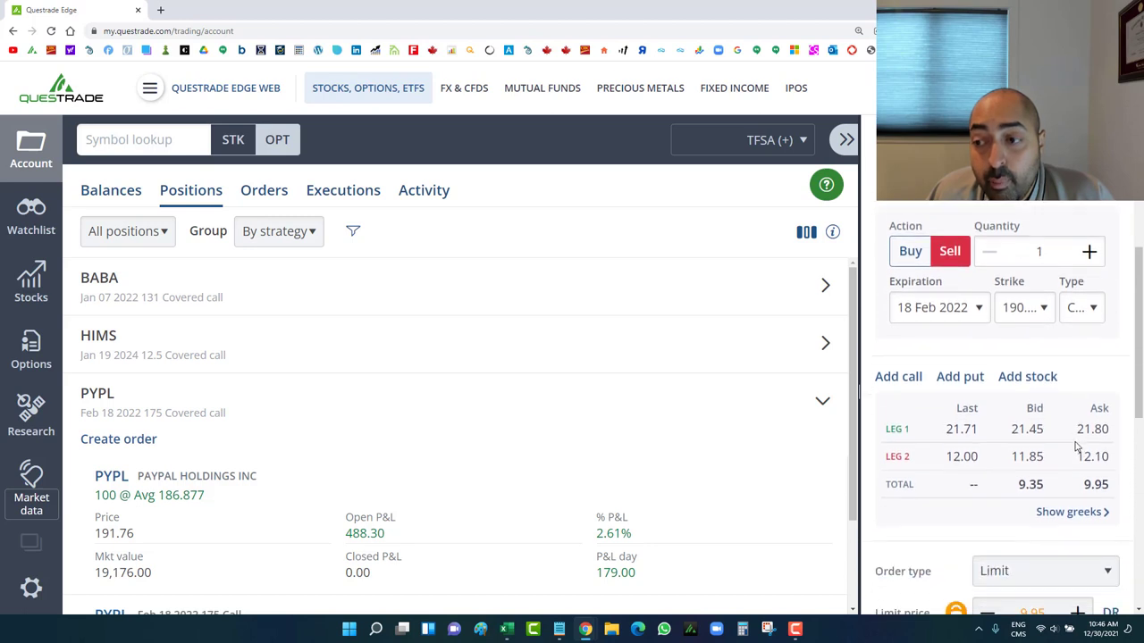
scroll(1077, 447, "up", 1)
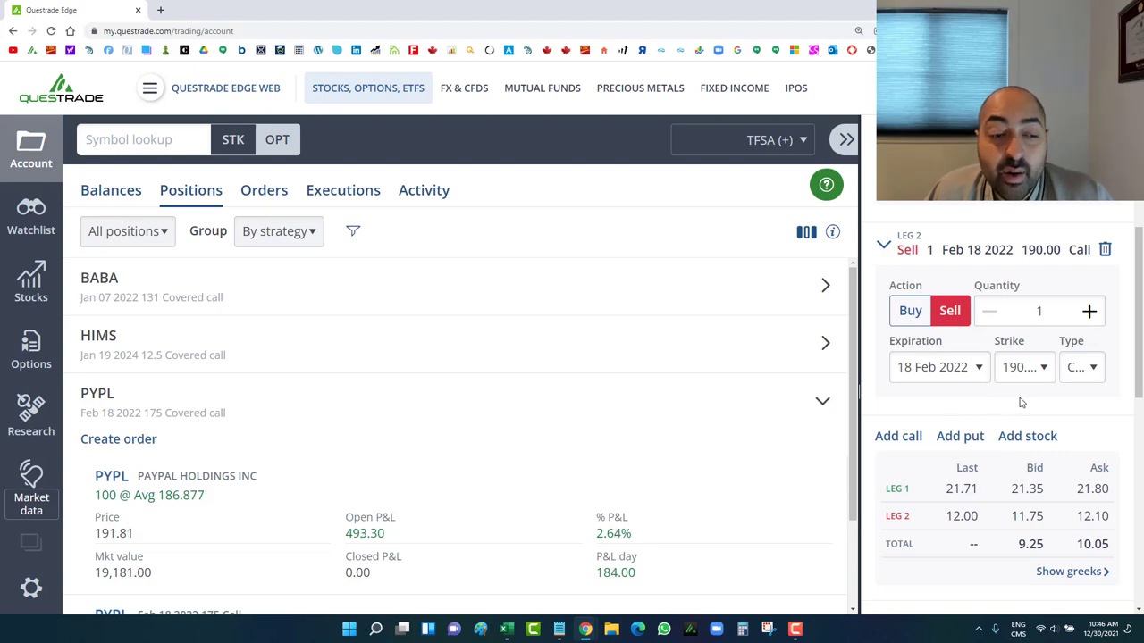
Step: Expand the BABA Jan 07 2022 131 covered call to examine its share and call positions
left_click(165, 292)
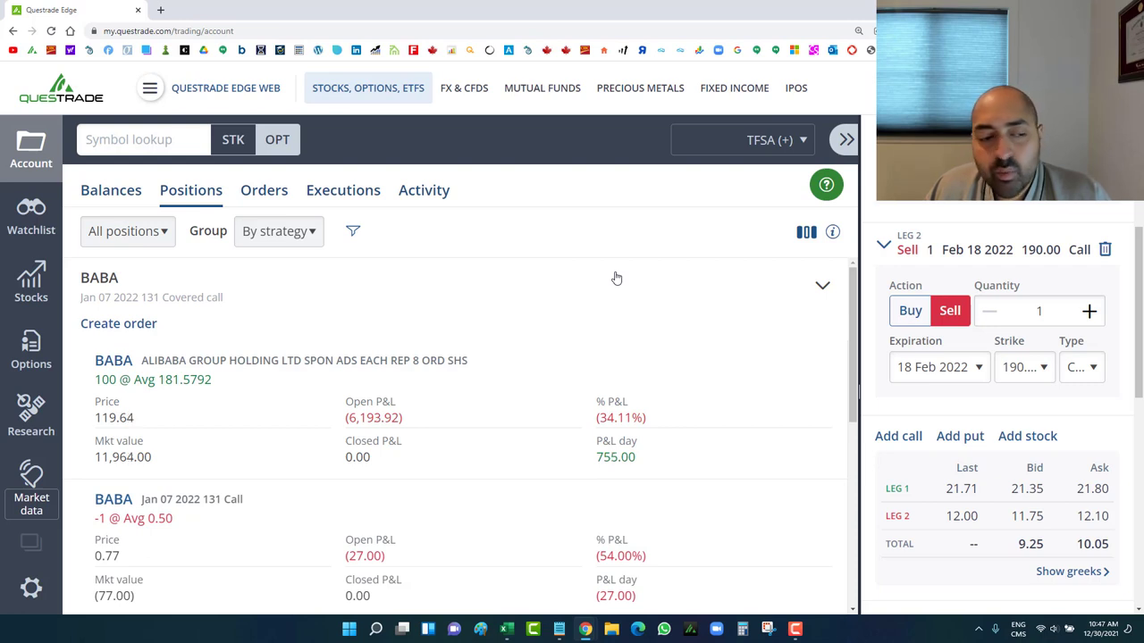
mouse_move(565, 451)
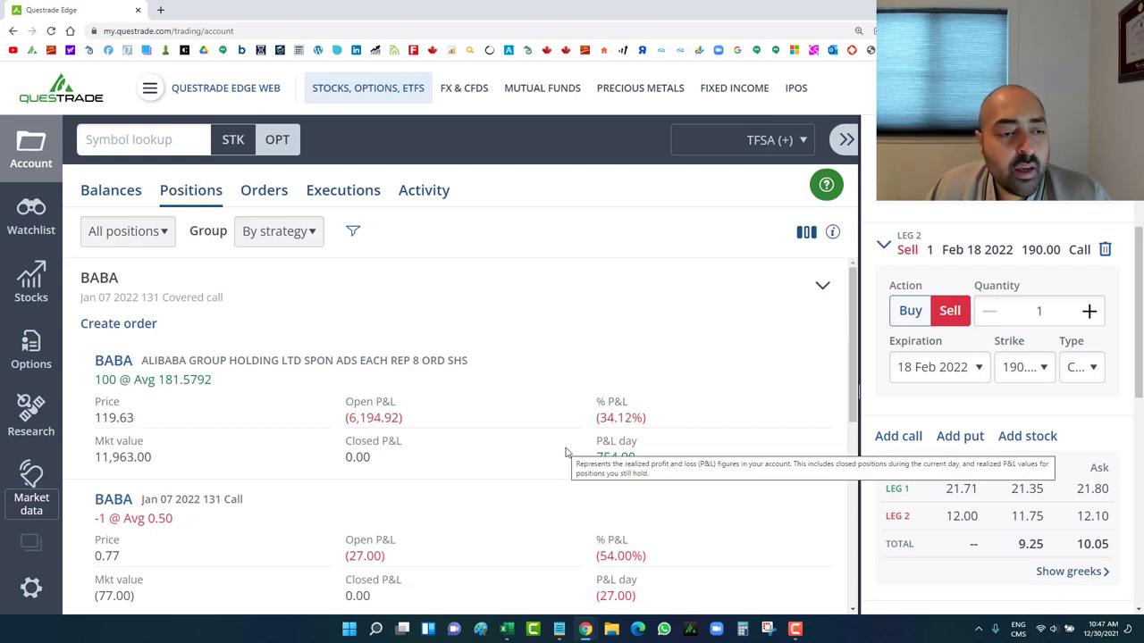